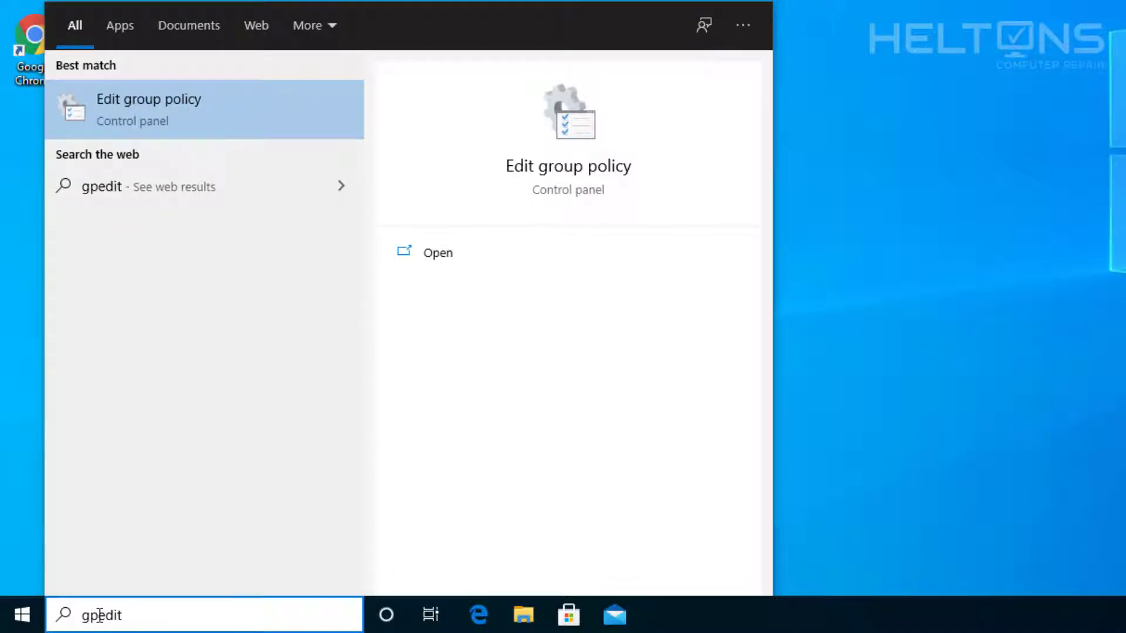
Step: Launch the Group Policy editor from search, maximise it and widen the tree pane
{"action": "key", "text": "Return"}
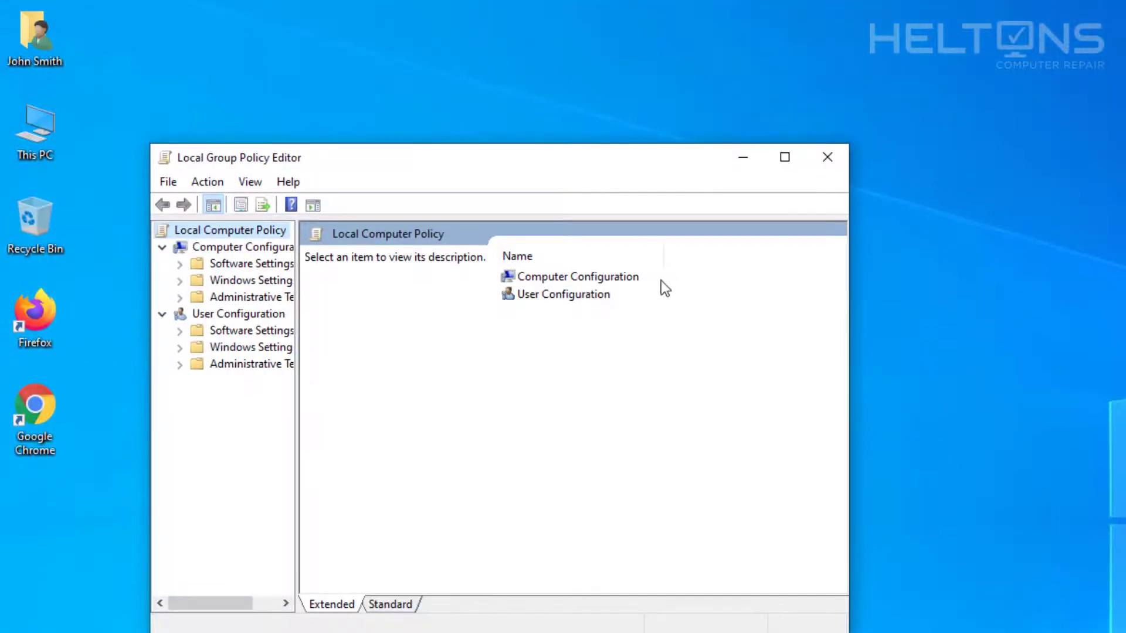
{"action": "left_click", "coordinate": [787, 158]}
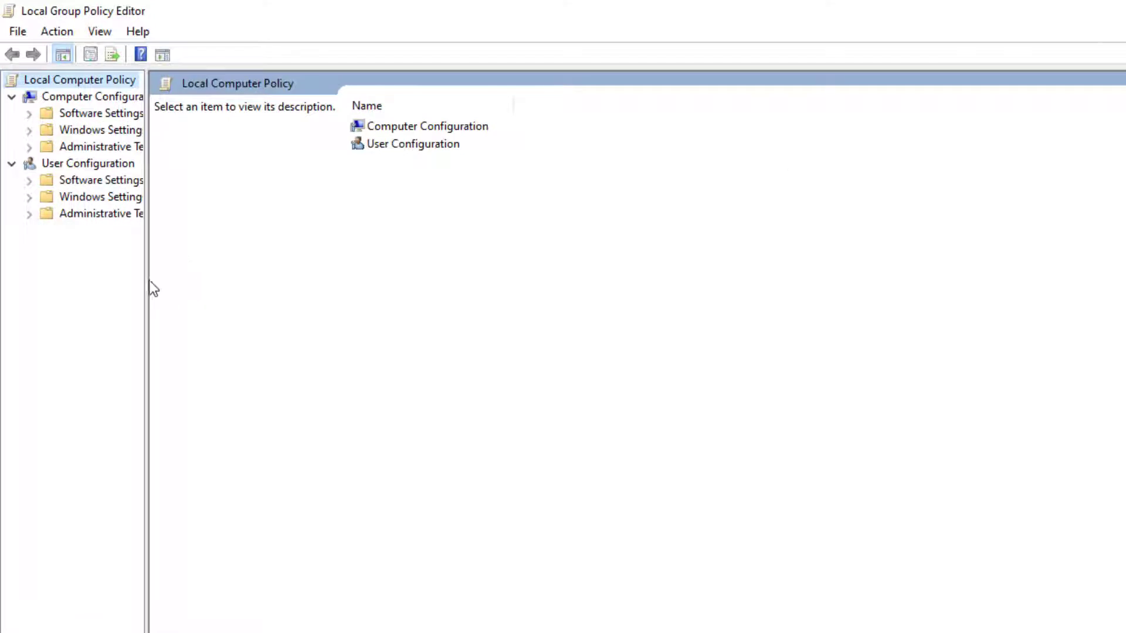
{"action": "left_click_drag", "start_coordinate": [147, 280], "coordinate": [201, 279]}
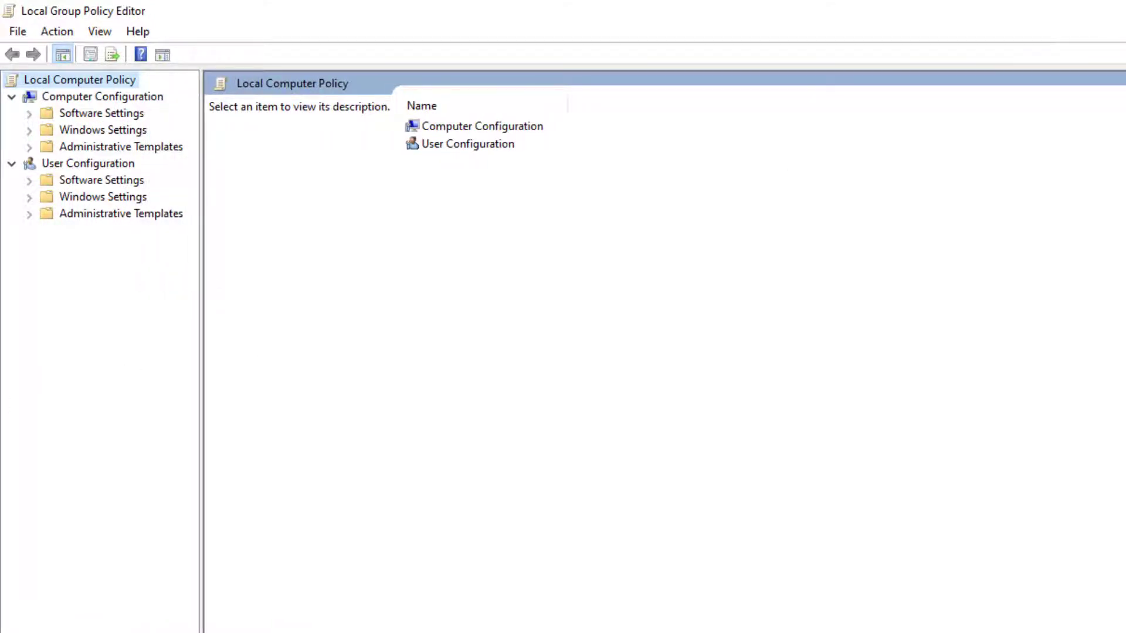
Step: Expand Computer Configuration > Windows Settings > Security Settings > Local Policies in the tree
{"action": "left_click", "coordinate": [111, 99]}
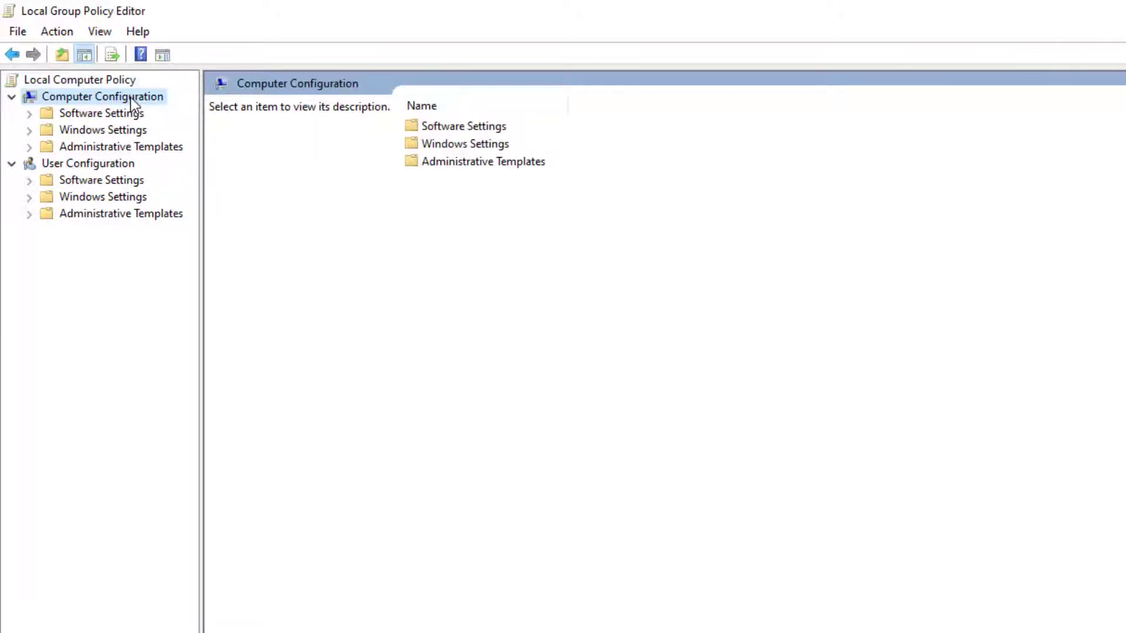
{"action": "left_click", "coordinate": [32, 130]}
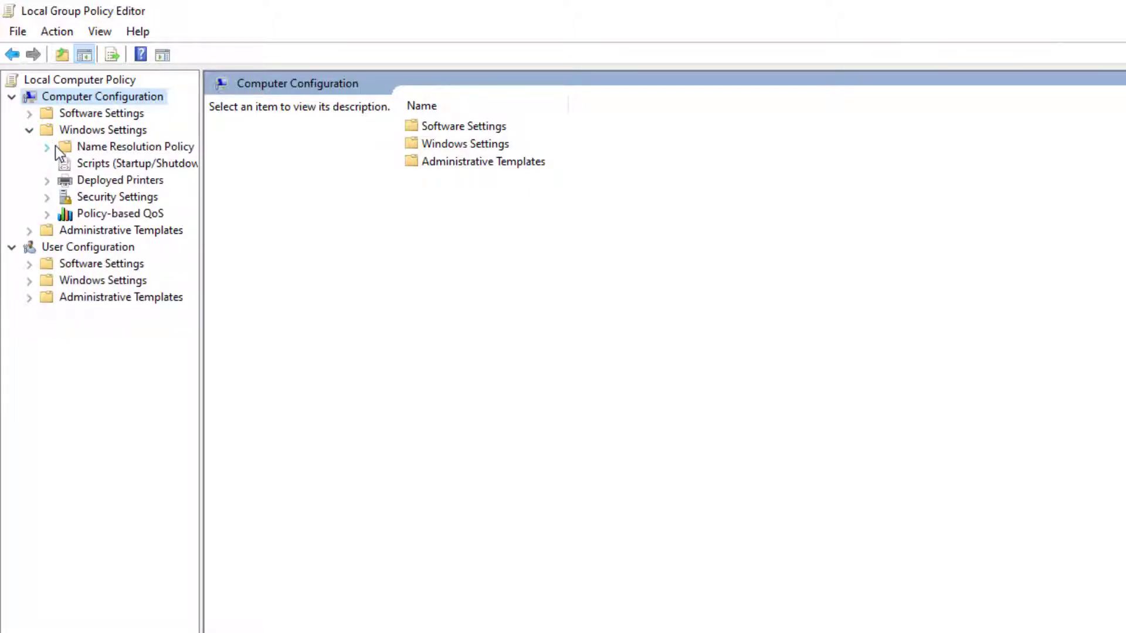
{"action": "left_click", "coordinate": [47, 197]}
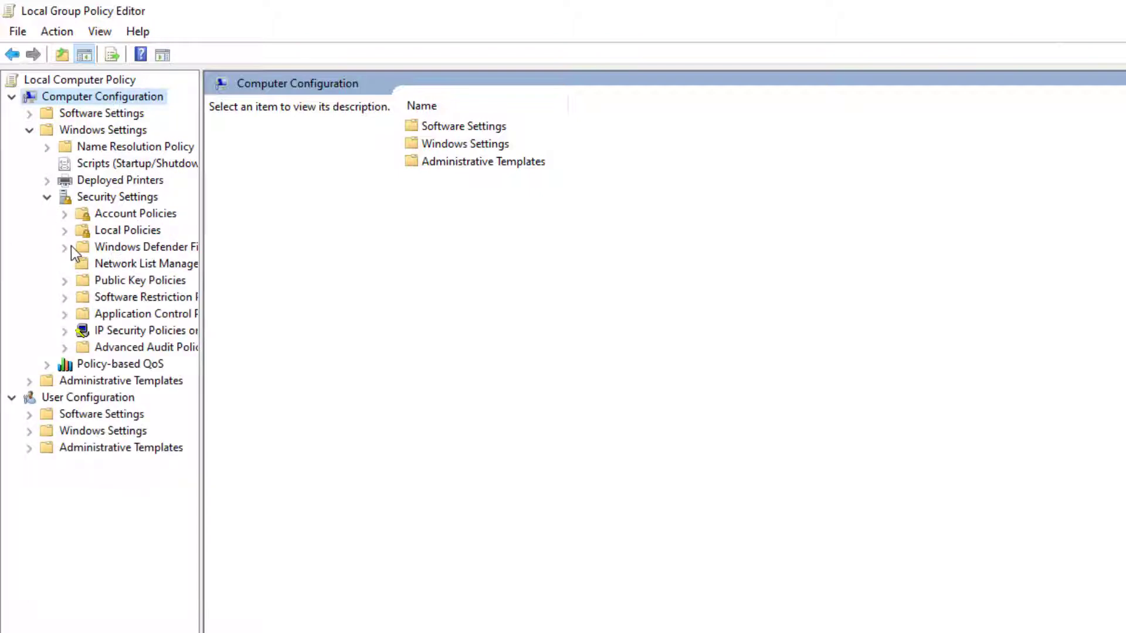
{"action": "left_click", "coordinate": [66, 230]}
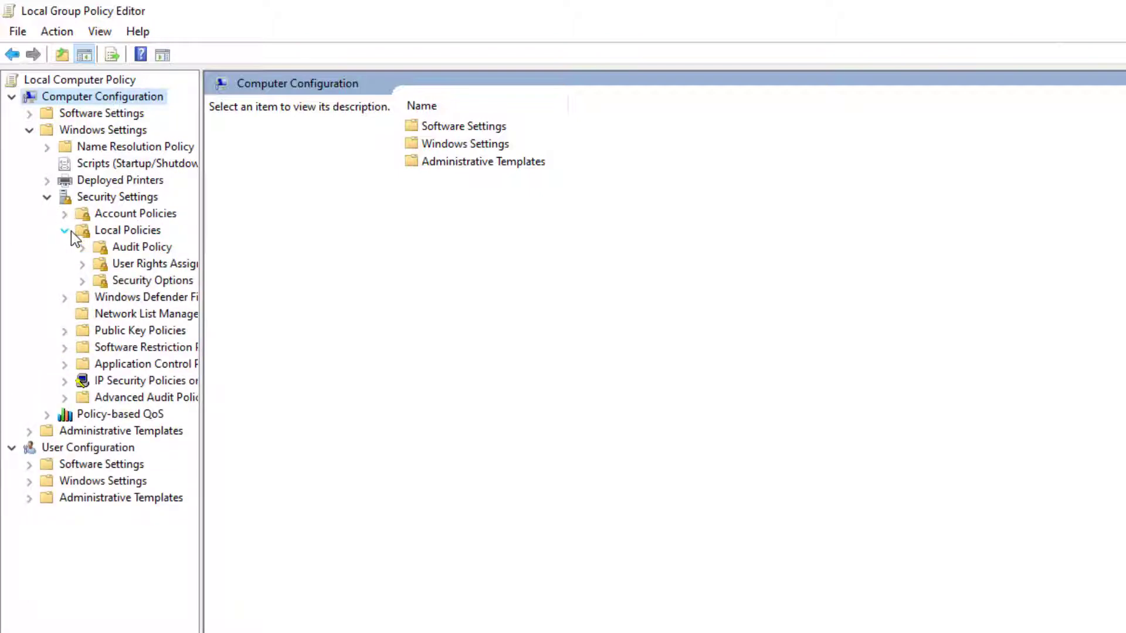
Step: Show the Security Options policies and select 'Shutdown: Allow system to be shut down without having to log on'
{"action": "left_click", "coordinate": [115, 282]}
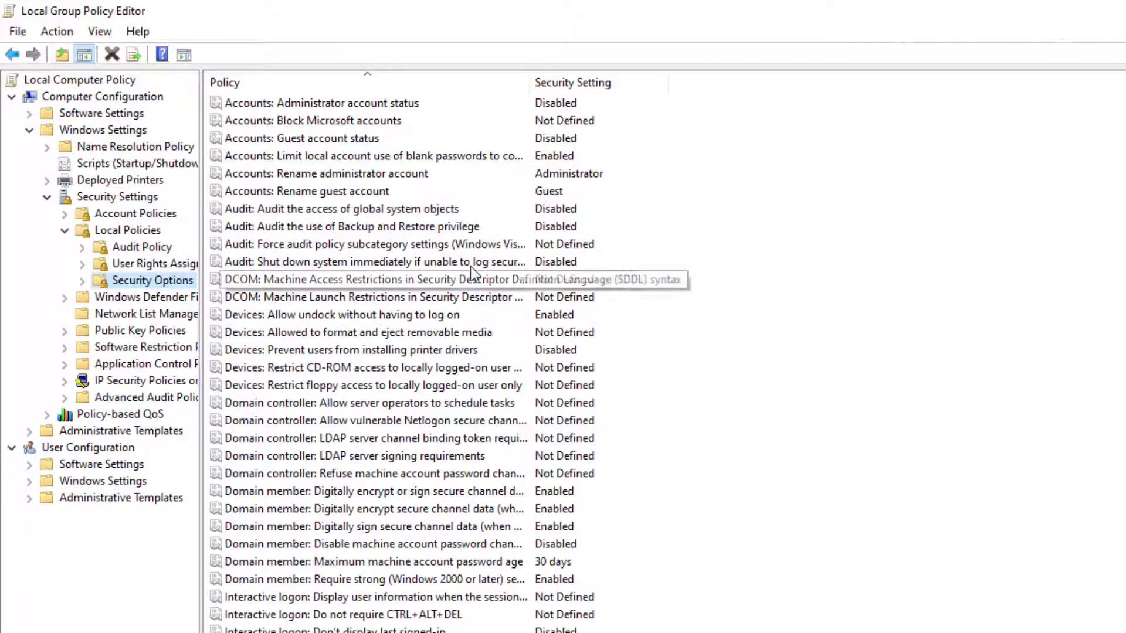
{"action": "left_click", "coordinate": [359, 86]}
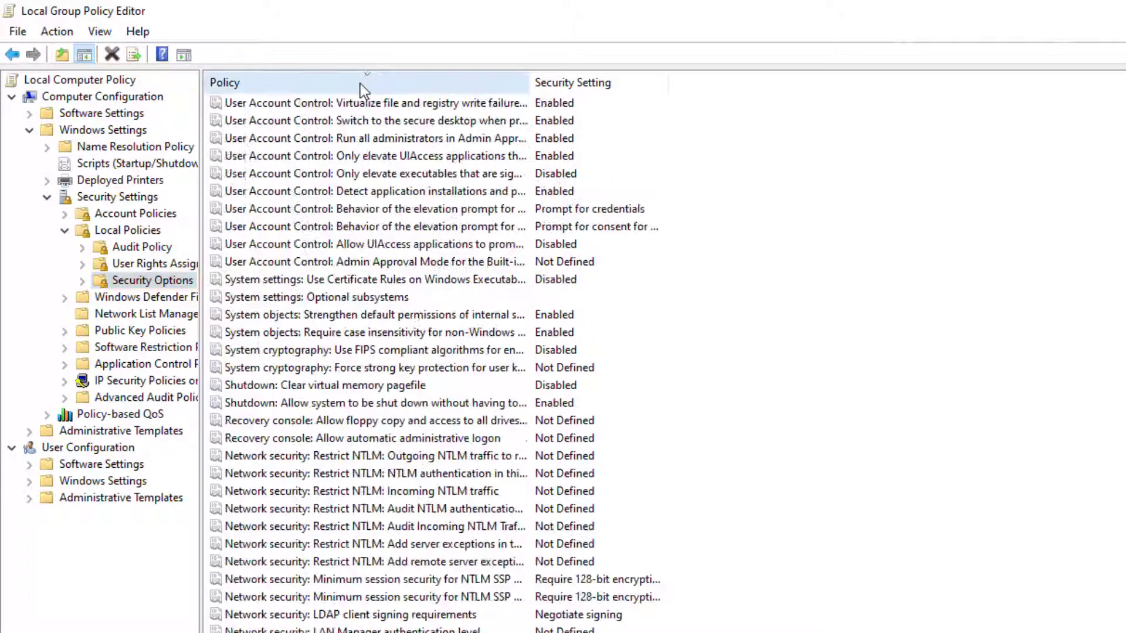
{"action": "left_click", "coordinate": [361, 85]}
{"action": "scroll", "coordinate": [419, 404], "scroll_direction": "down", "scroll_amount": 5}
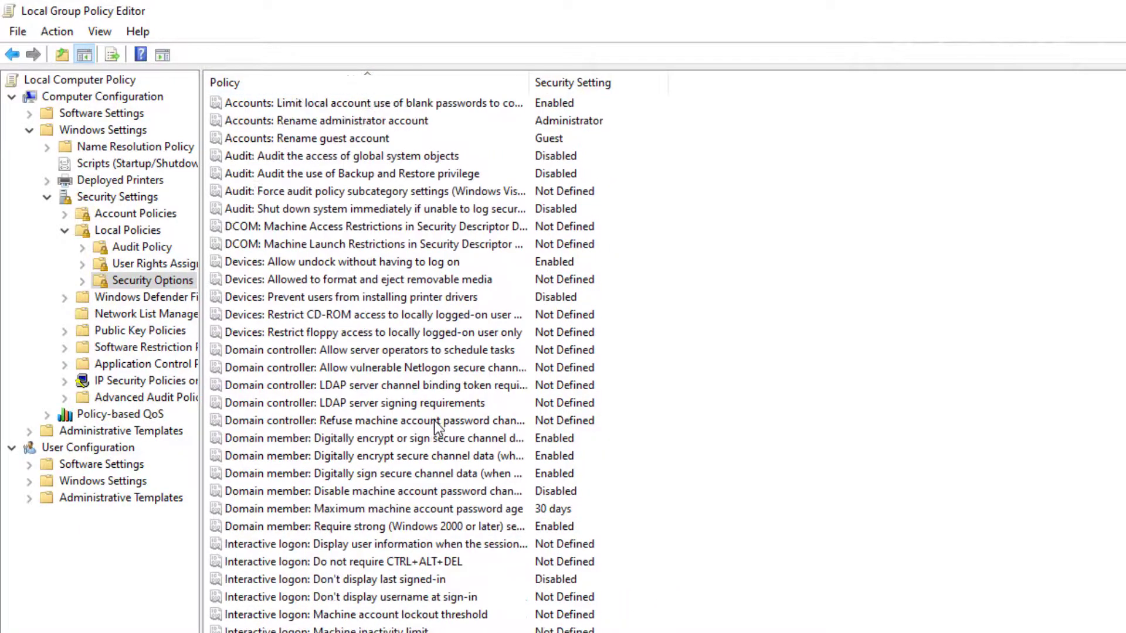
{"action": "scroll", "coordinate": [423, 405], "scroll_direction": "down", "scroll_amount": 5}
{"action": "scroll", "coordinate": [424, 406], "scroll_direction": "down", "scroll_amount": 5}
{"action": "scroll", "coordinate": [427, 408], "scroll_direction": "down", "scroll_amount": 4}
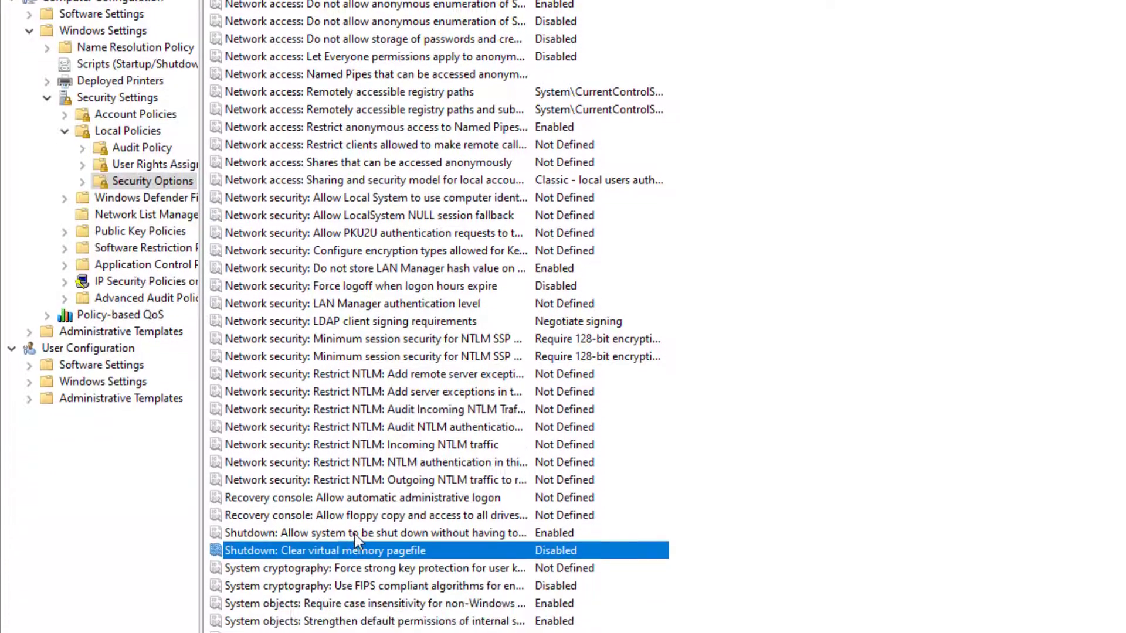
{"action": "left_click", "coordinate": [355, 534]}
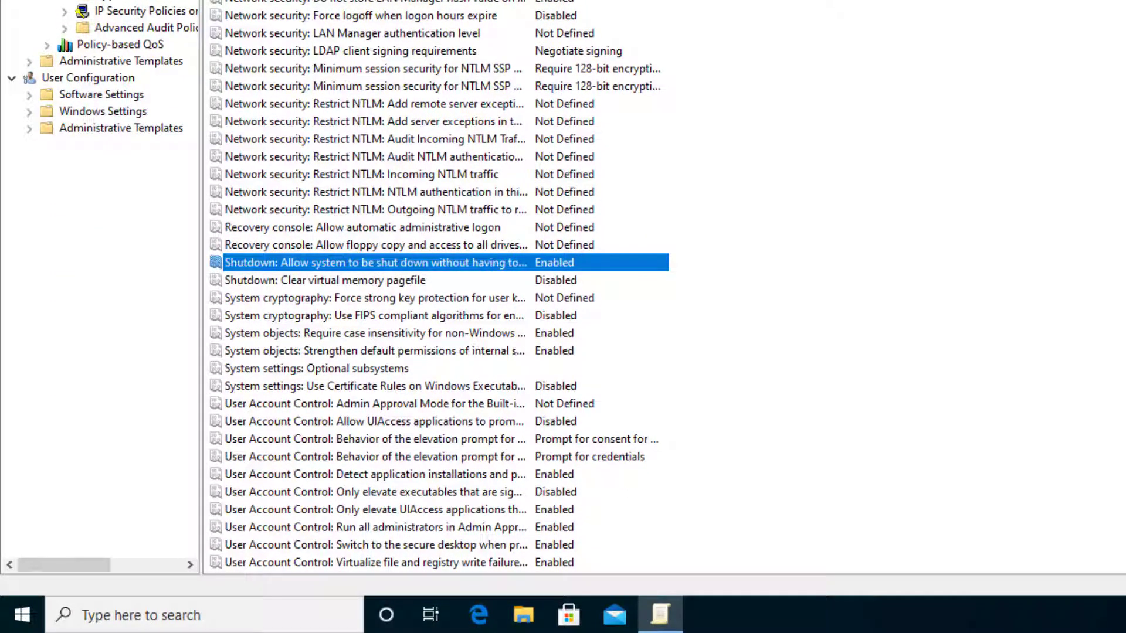
{"action": "key", "text": "ctrl+plus"}
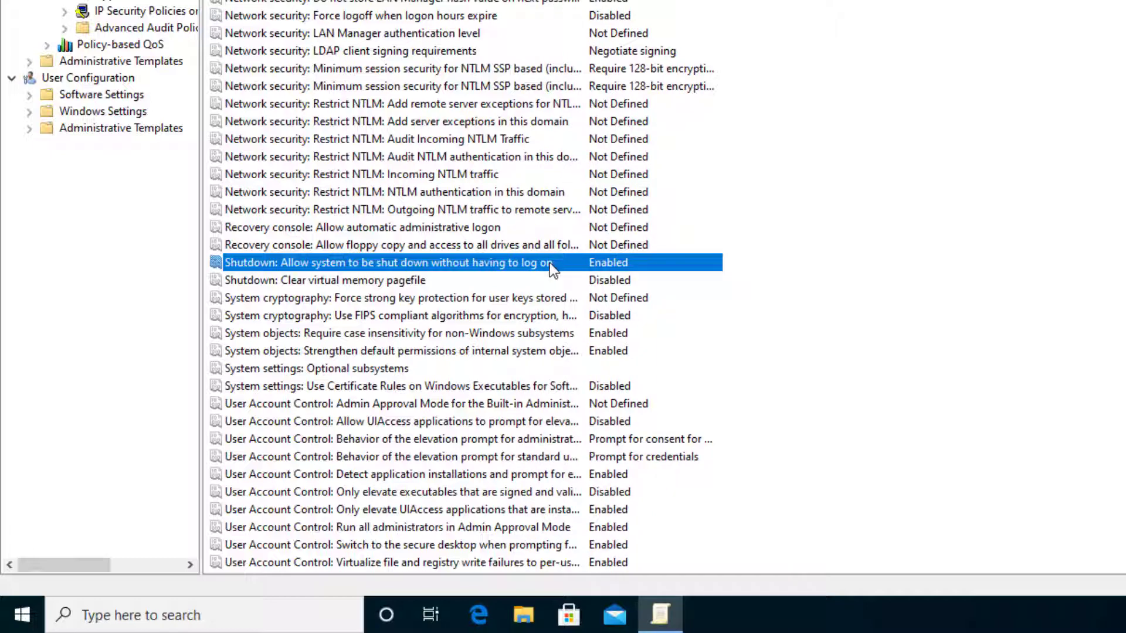
Step: Set the shutdown-without-logon policy to Disabled, apply it and close the editor
{"action": "double_click", "coordinate": [549, 263]}
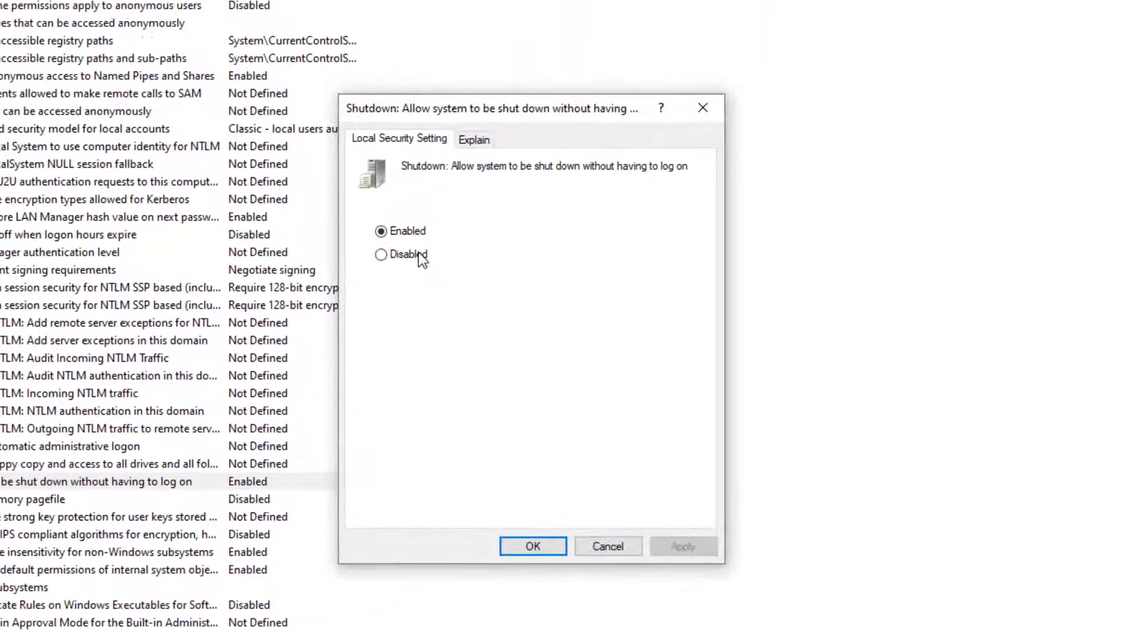
{"action": "left_click", "coordinate": [418, 253]}
{"action": "left_click", "coordinate": [682, 546]}
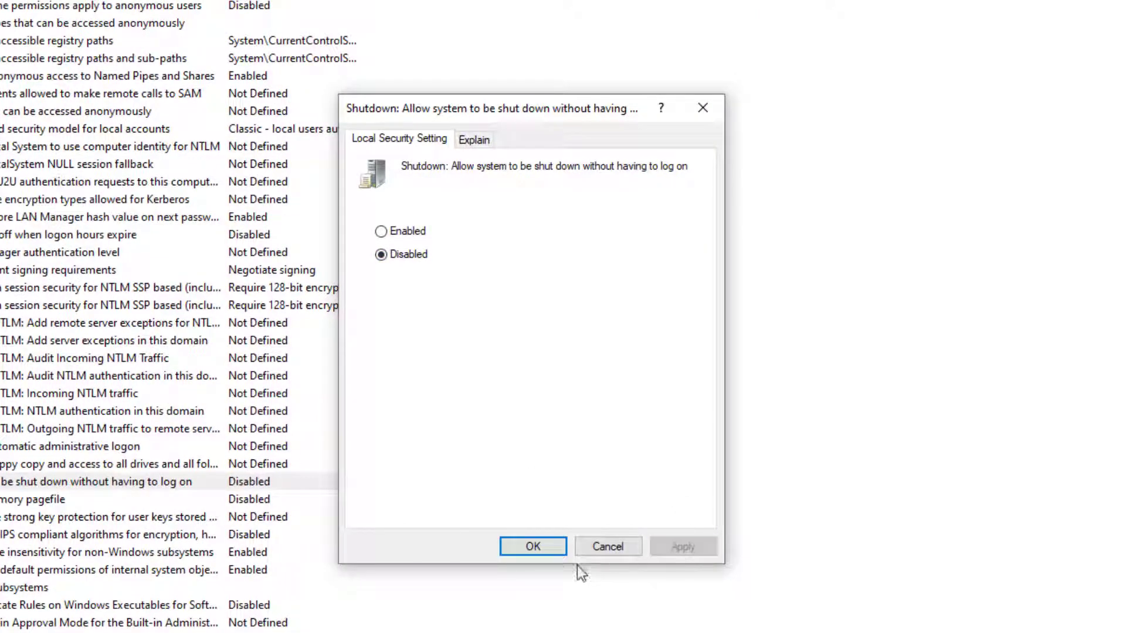
{"action": "left_click", "coordinate": [533, 546]}
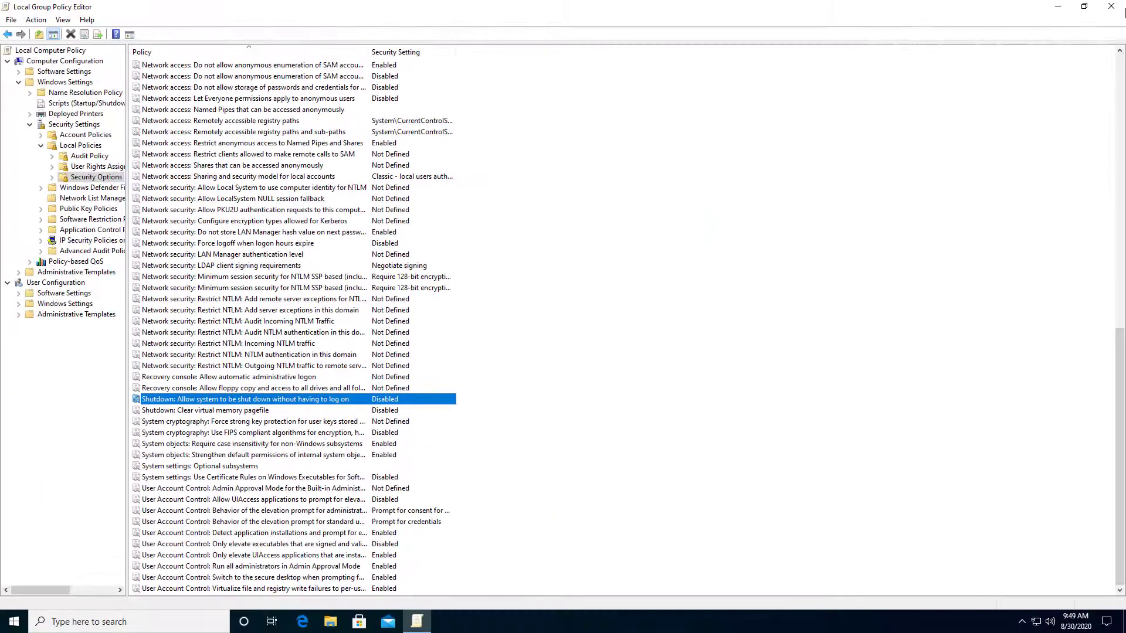
{"action": "left_click", "coordinate": [1112, 7]}
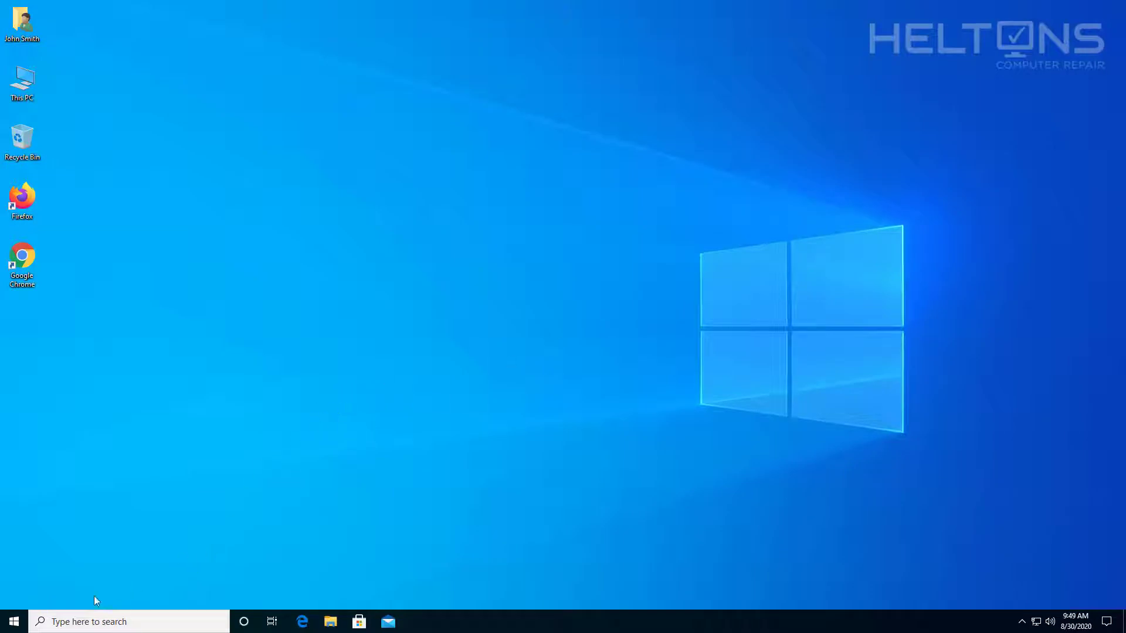
Step: Lock the PC from Start, check the sign-in screen has no power option, then sign back in
{"action": "left_click", "coordinate": [15, 622]}
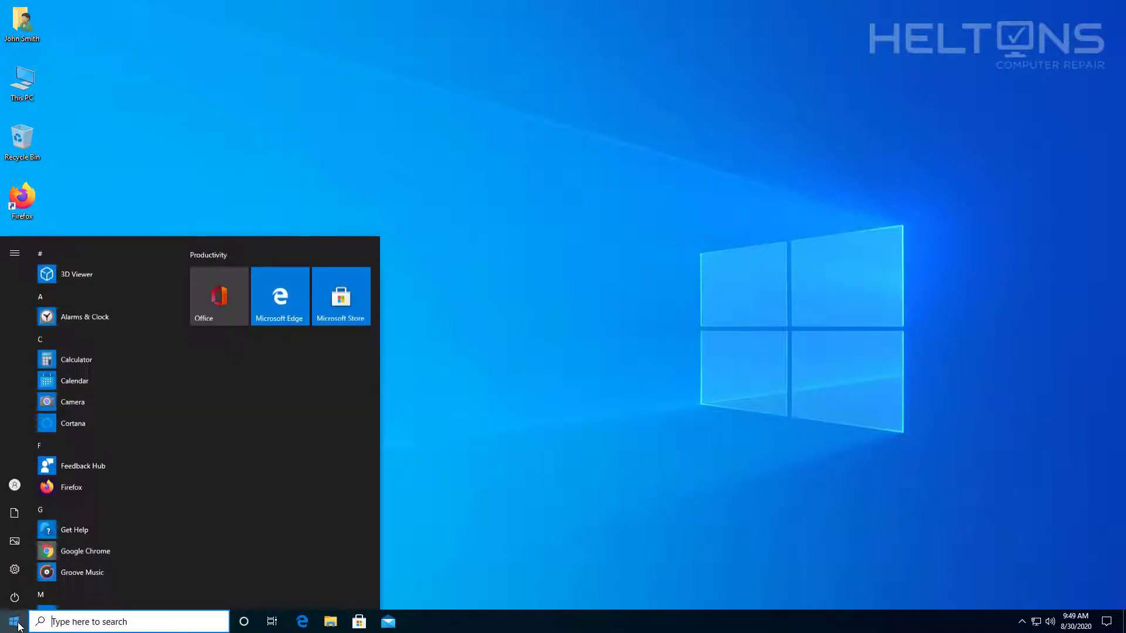
{"action": "left_click", "coordinate": [15, 484]}
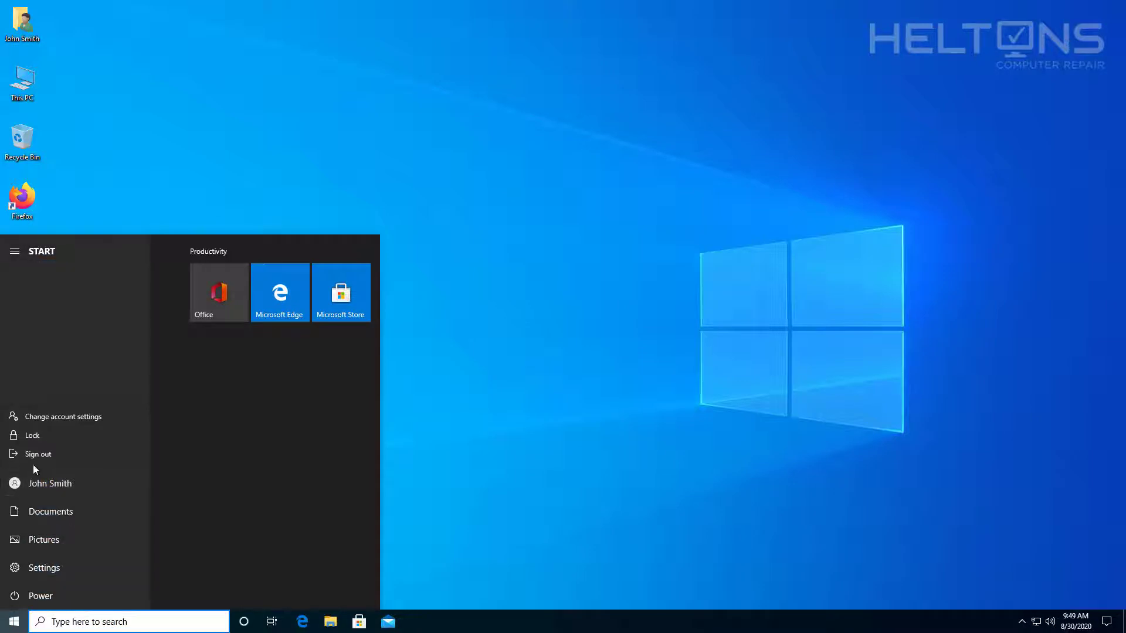
{"action": "left_click", "coordinate": [39, 437]}
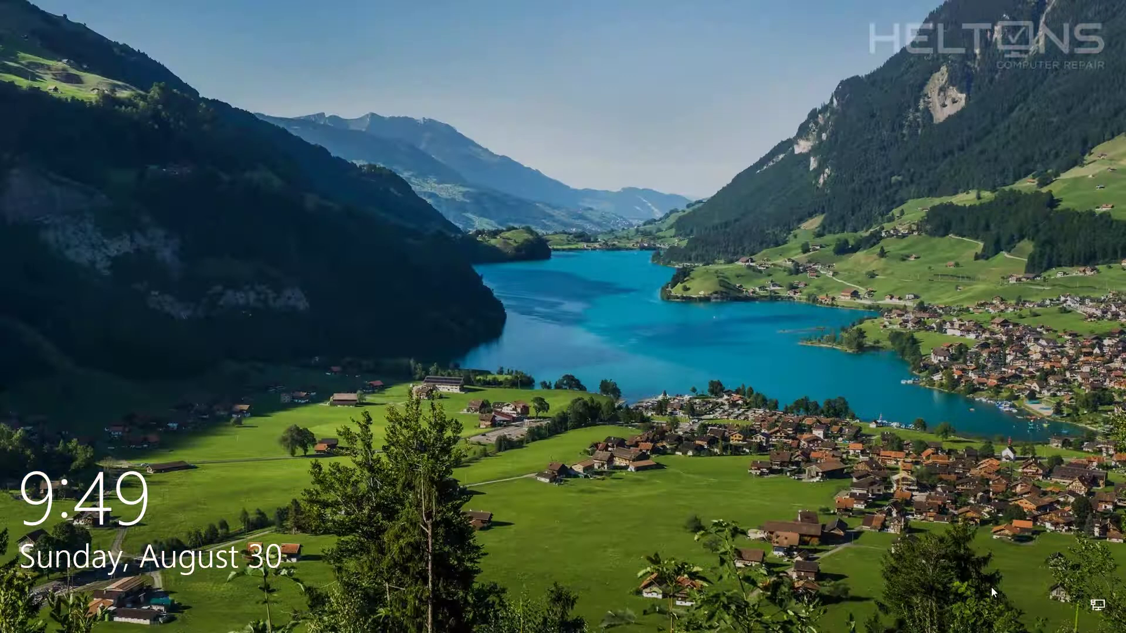
{"action": "left_click", "coordinate": [973, 581]}
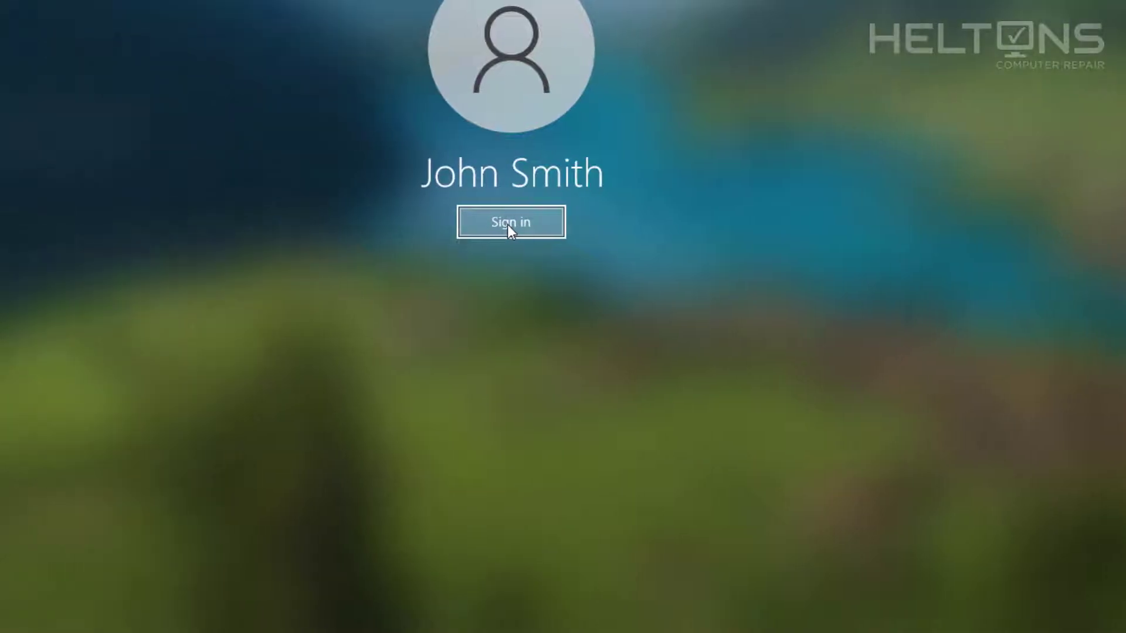
{"action": "left_click", "coordinate": [291, 221]}
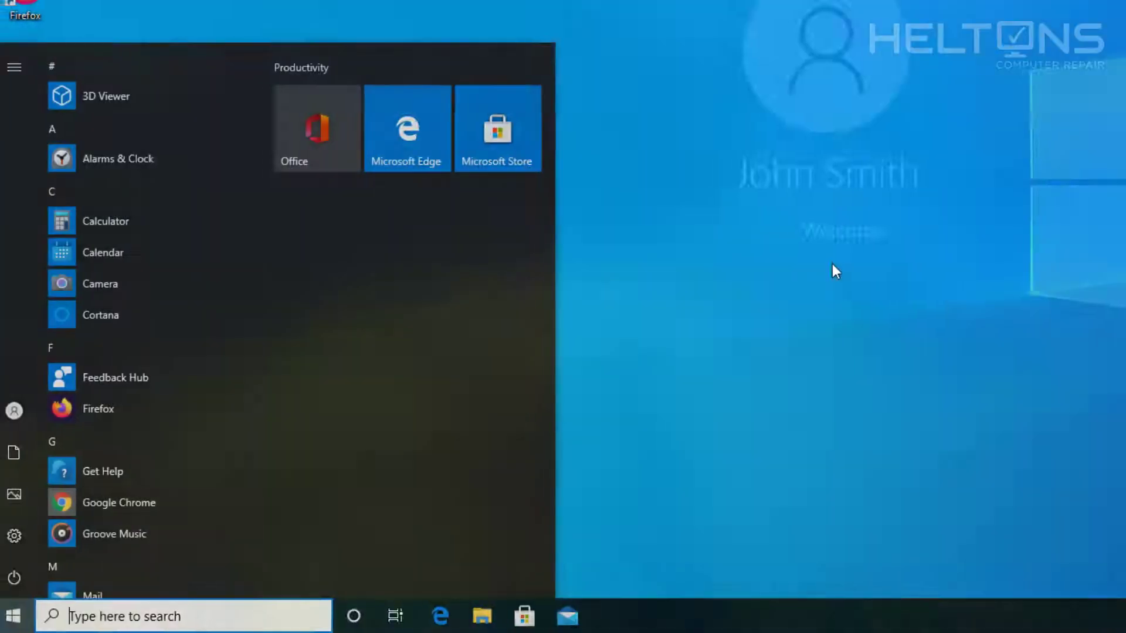
Step: Relaunch the Group Policy editor from search, maximise it and widen the tree pane
{"action": "left_click", "coordinate": [535, 286]}
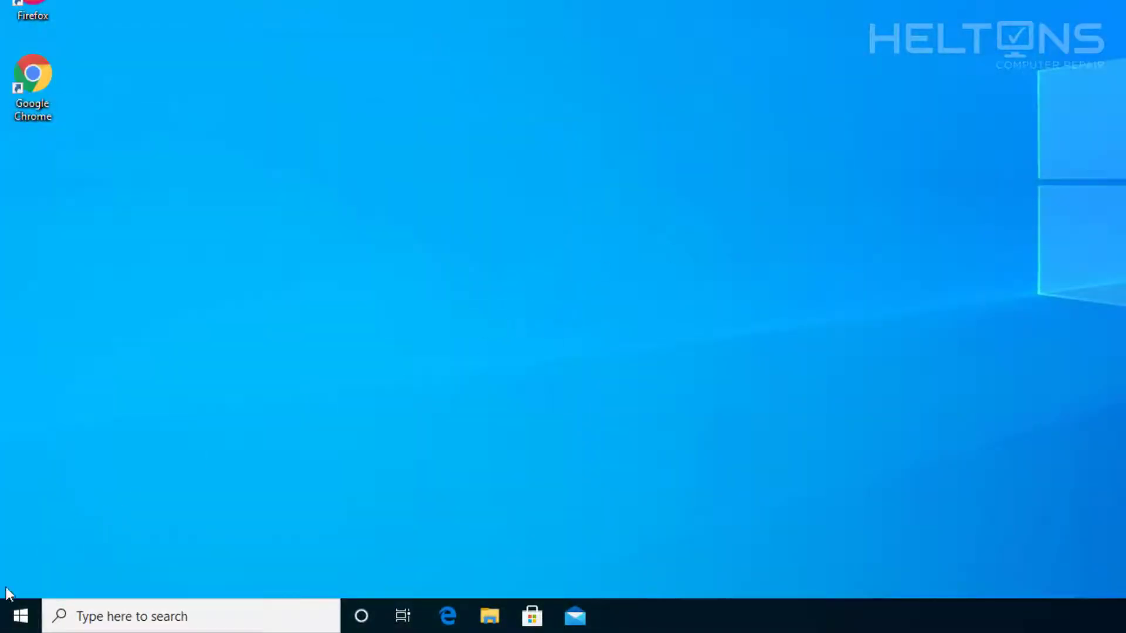
{"action": "left_click", "coordinate": [21, 615]}
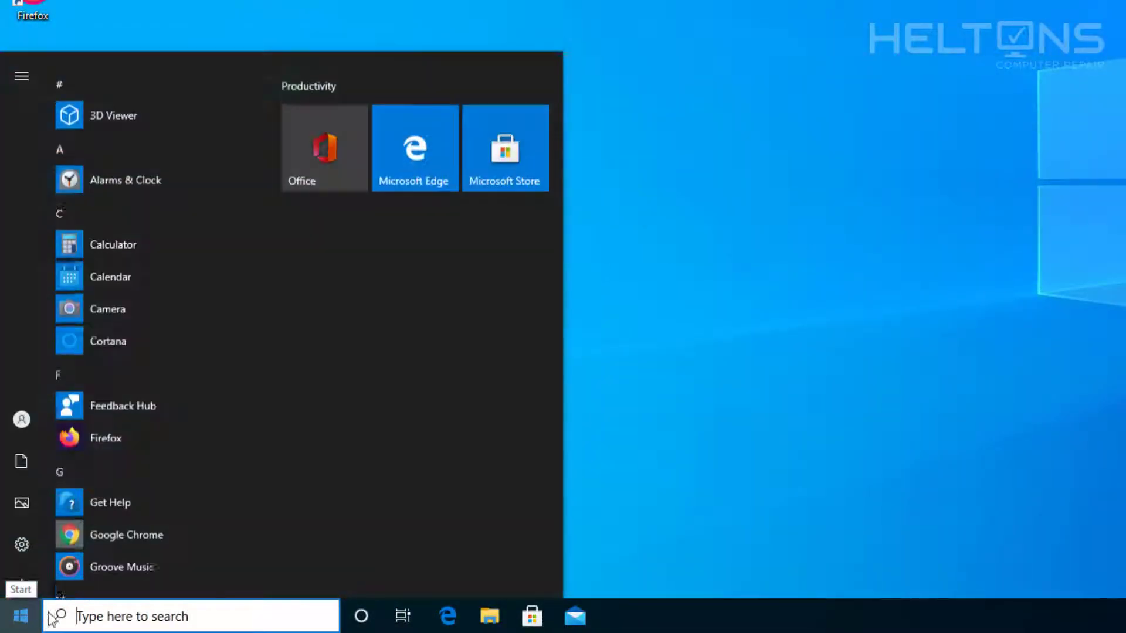
{"action": "left_click", "coordinate": [98, 621]}
{"action": "type", "text": "gpedi"}
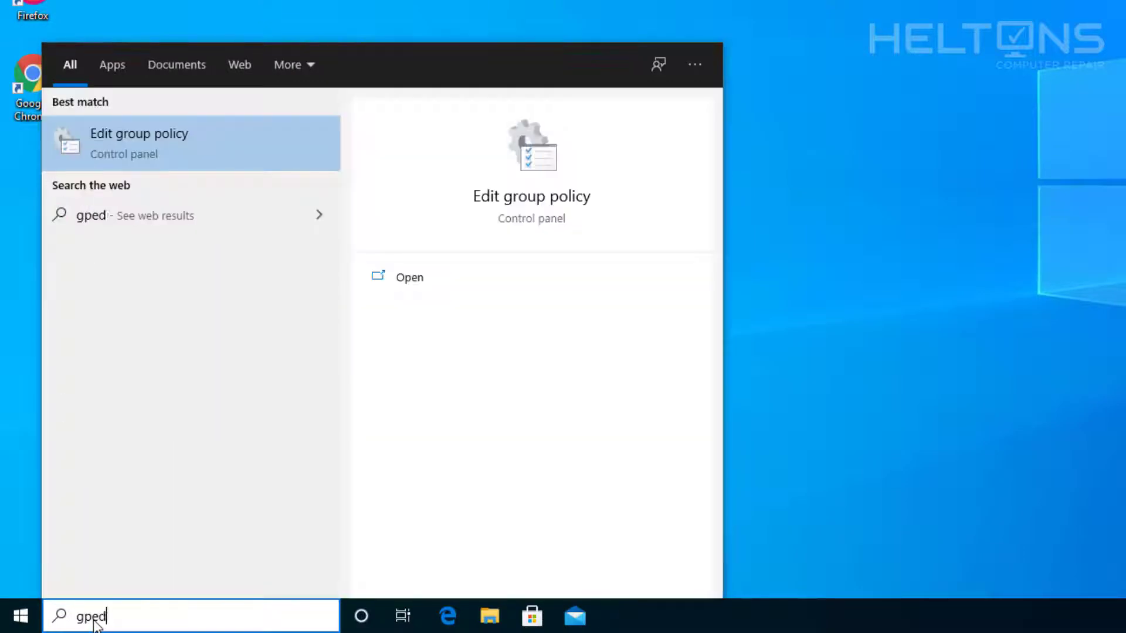
{"action": "type", "text": "t"}
{"action": "key", "text": "Return"}
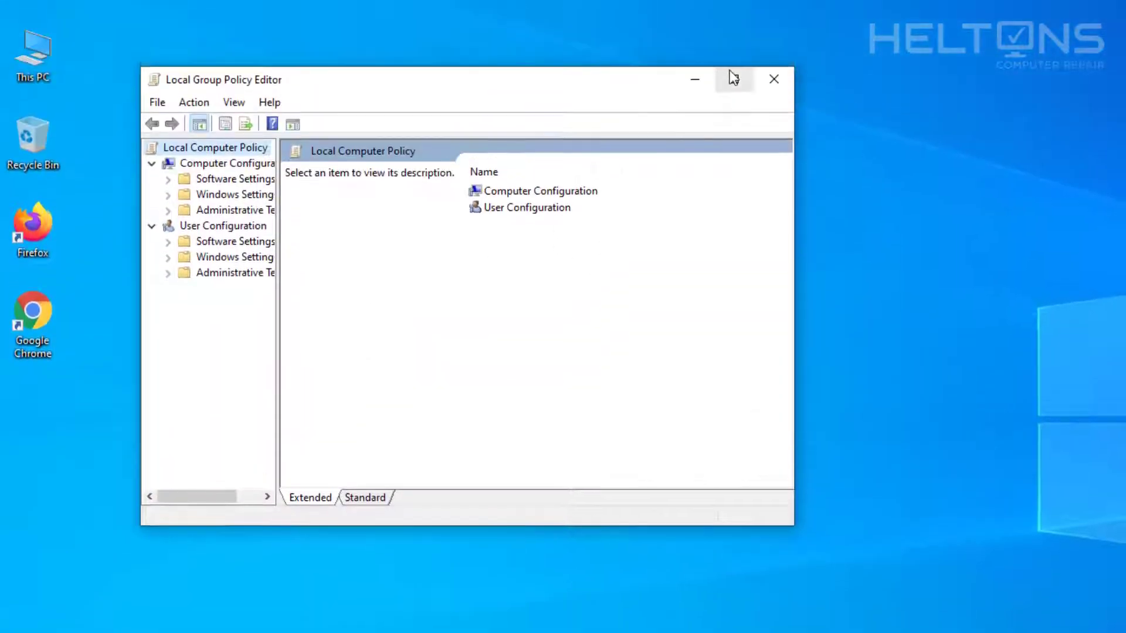
{"action": "left_click", "coordinate": [731, 77]}
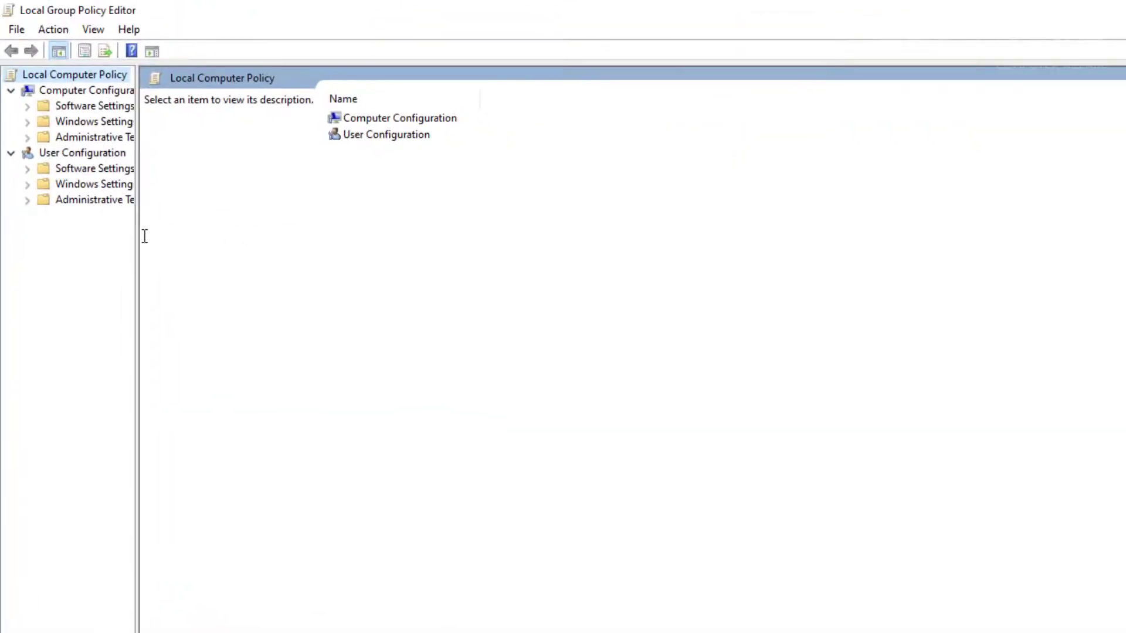
{"action": "left_click_drag", "start_coordinate": [137, 236], "coordinate": [197, 236]}
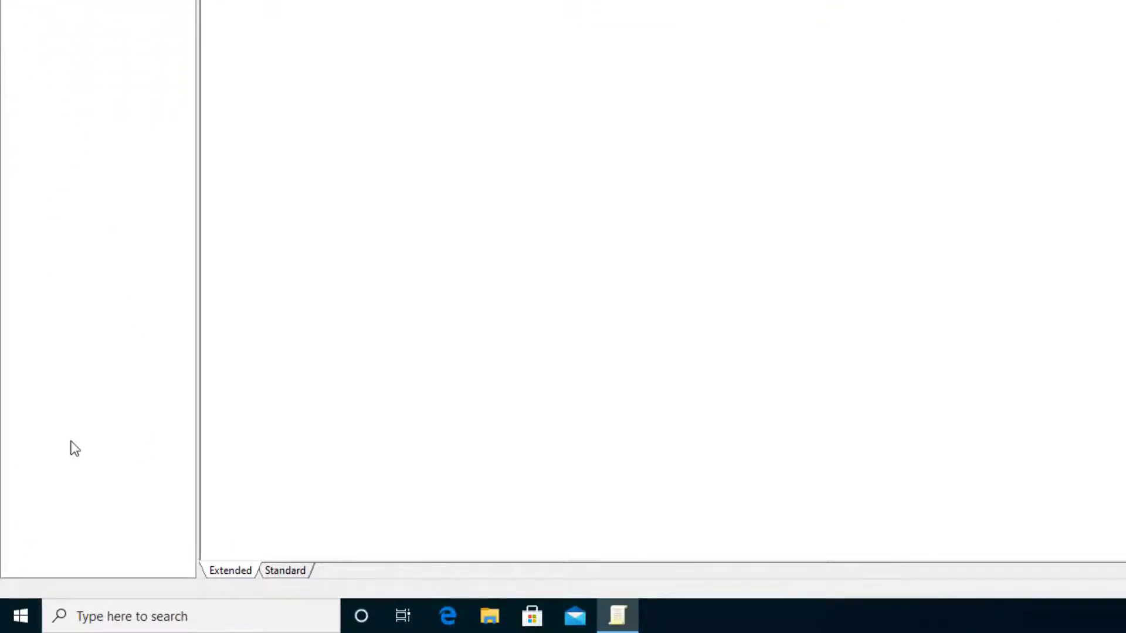
{"action": "key", "text": "super+r"}
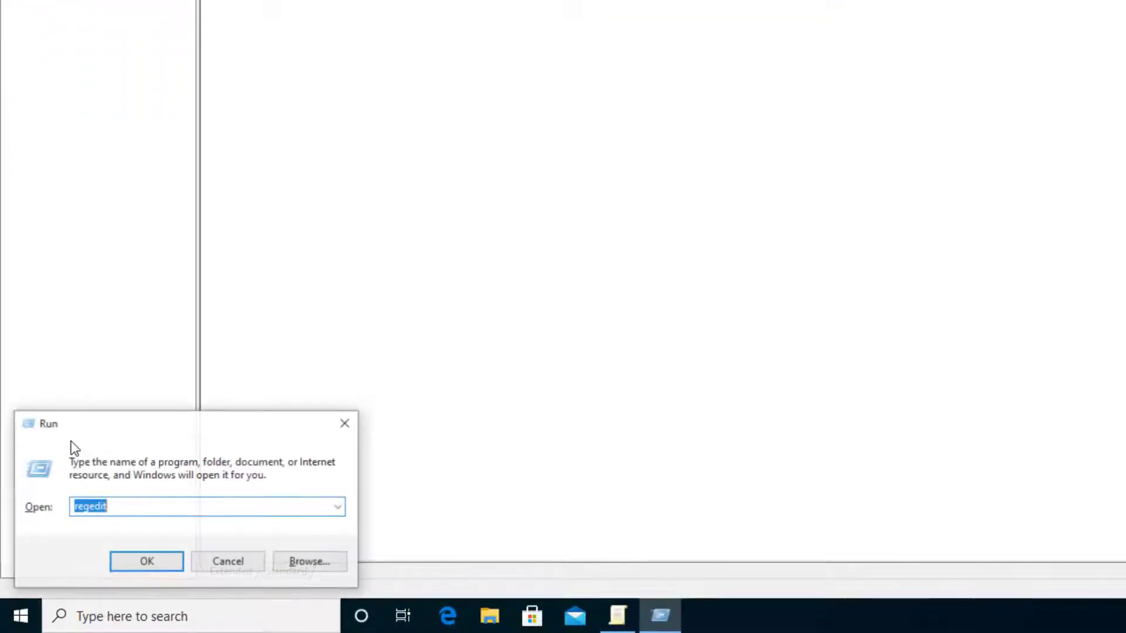
{"action": "left_click", "coordinate": [343, 437]}
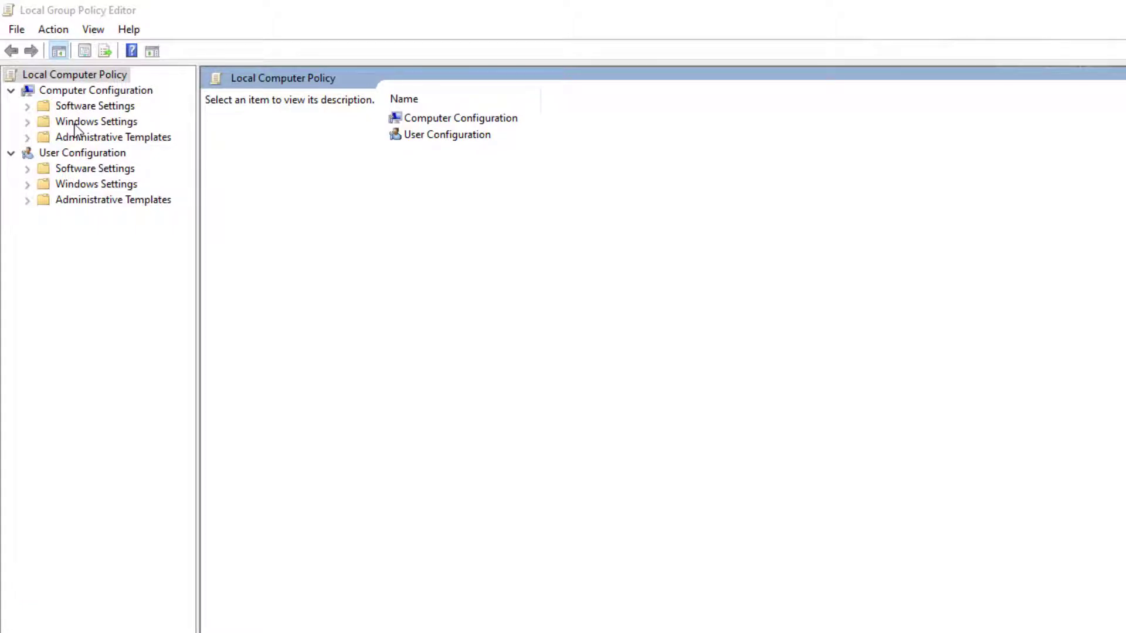
Step: Expand Computer Configuration > Windows Settings > Security Settings > Local Policies > Security Options
{"action": "left_click", "coordinate": [75, 123]}
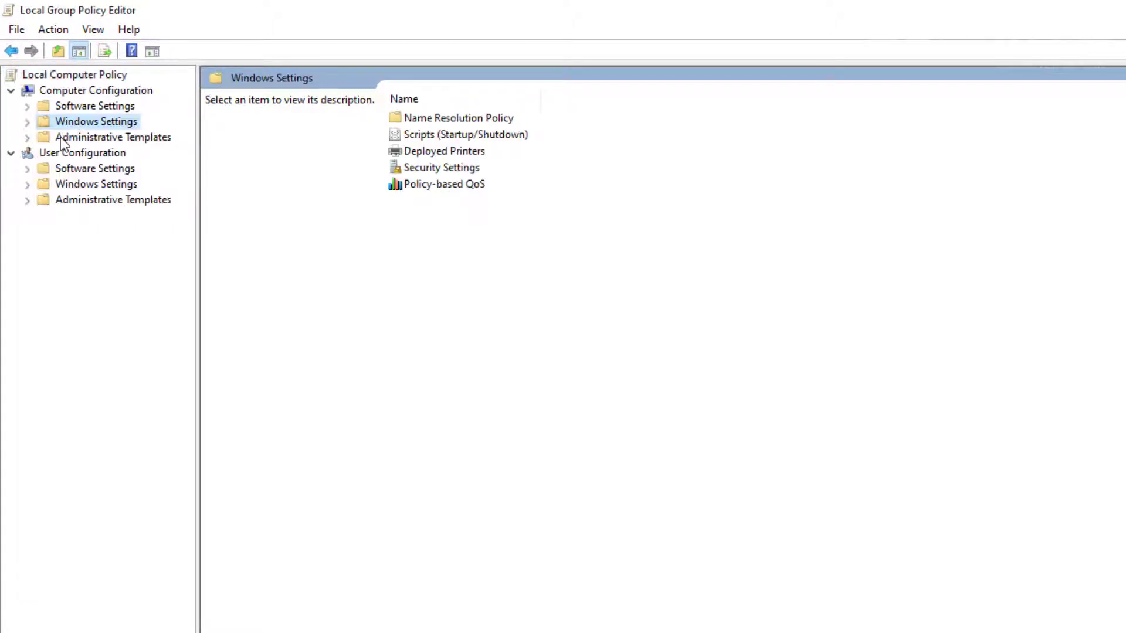
{"action": "left_click", "coordinate": [97, 91]}
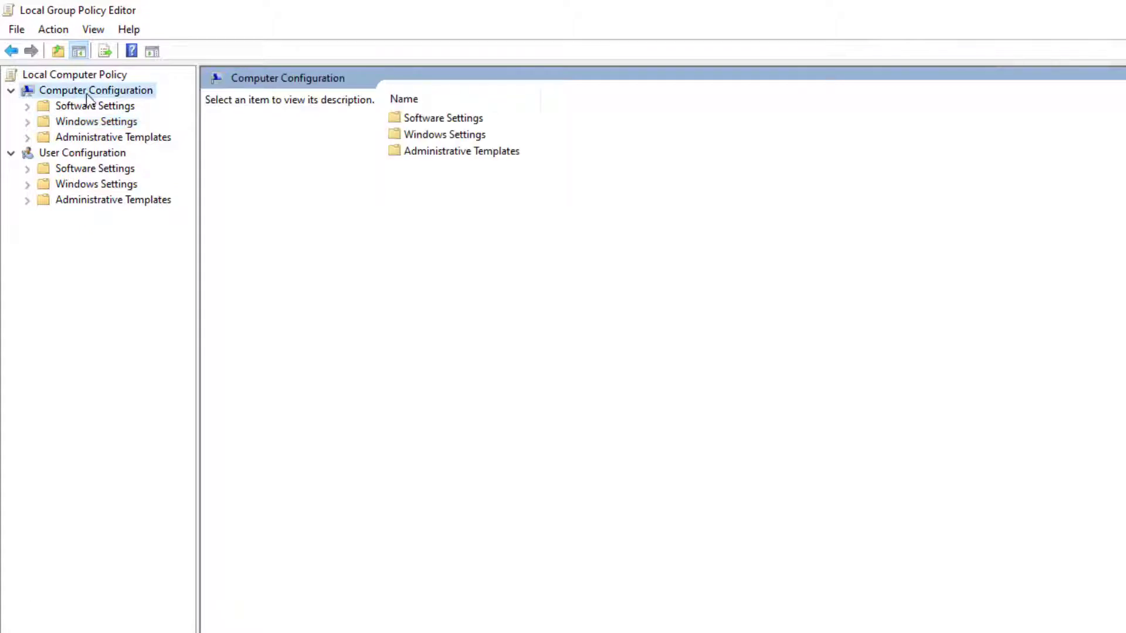
{"action": "double_click", "coordinate": [92, 122]}
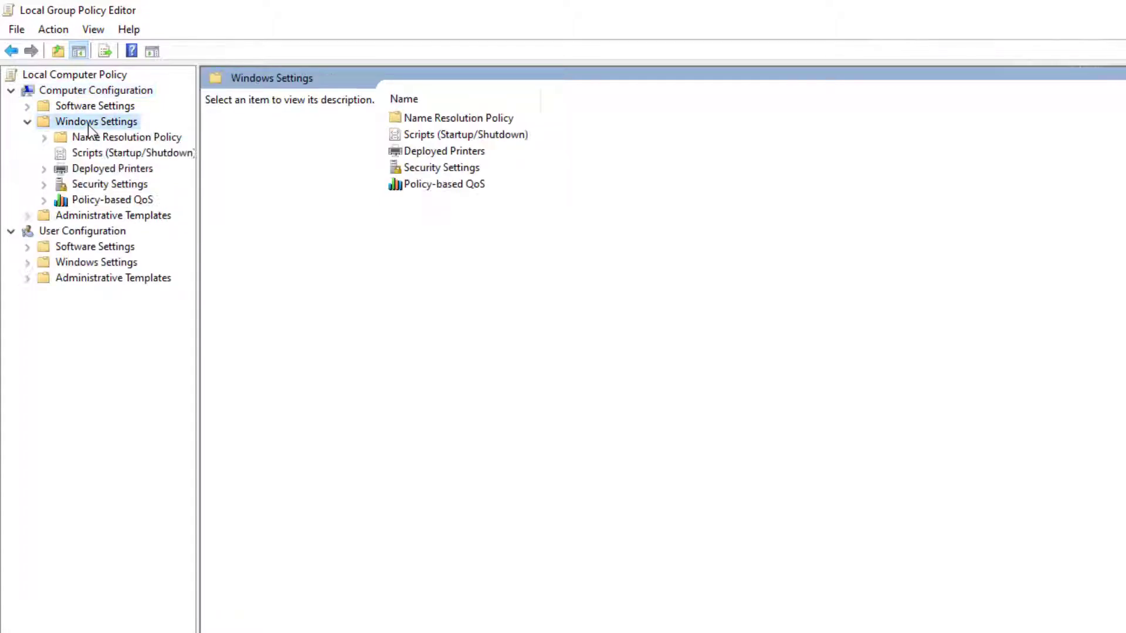
{"action": "double_click", "coordinate": [99, 185]}
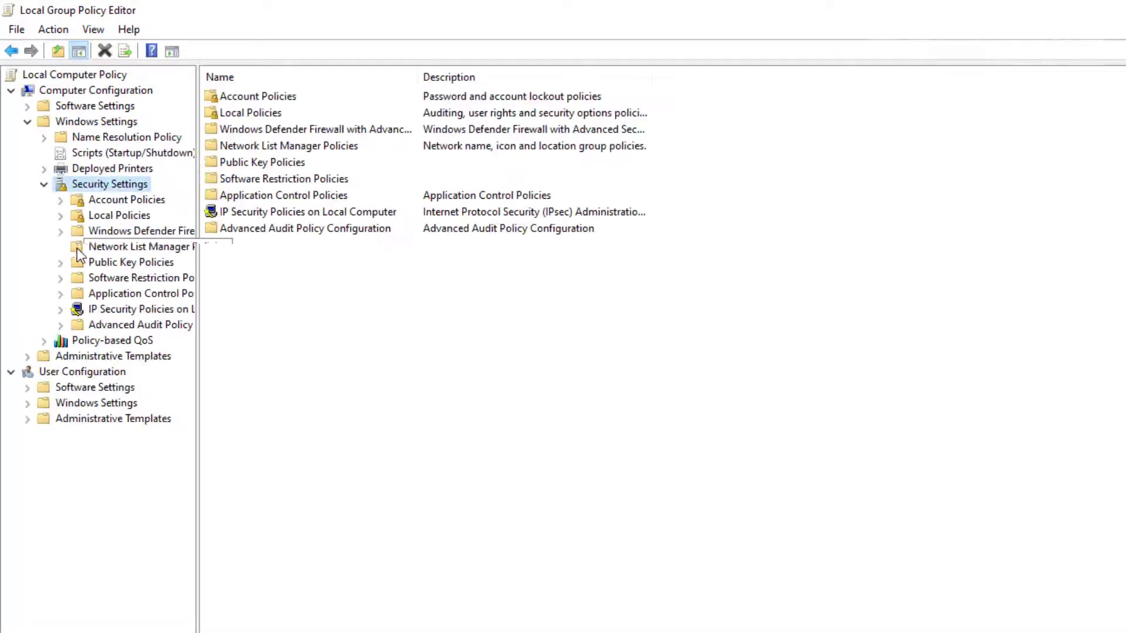
{"action": "double_click", "coordinate": [120, 216]}
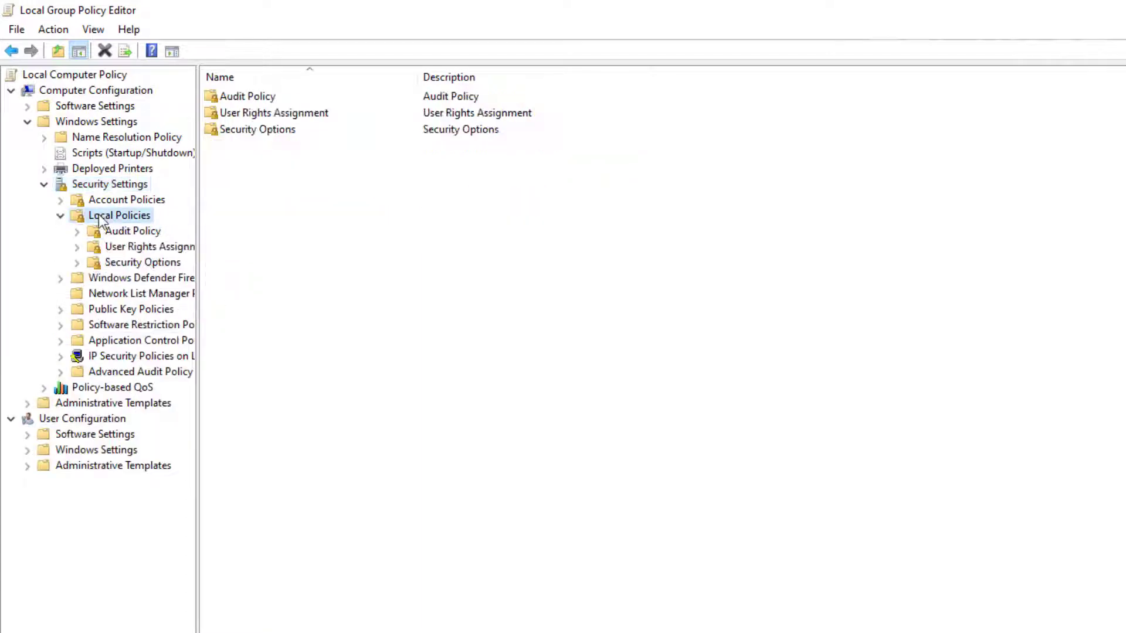
{"action": "left_click", "coordinate": [119, 265]}
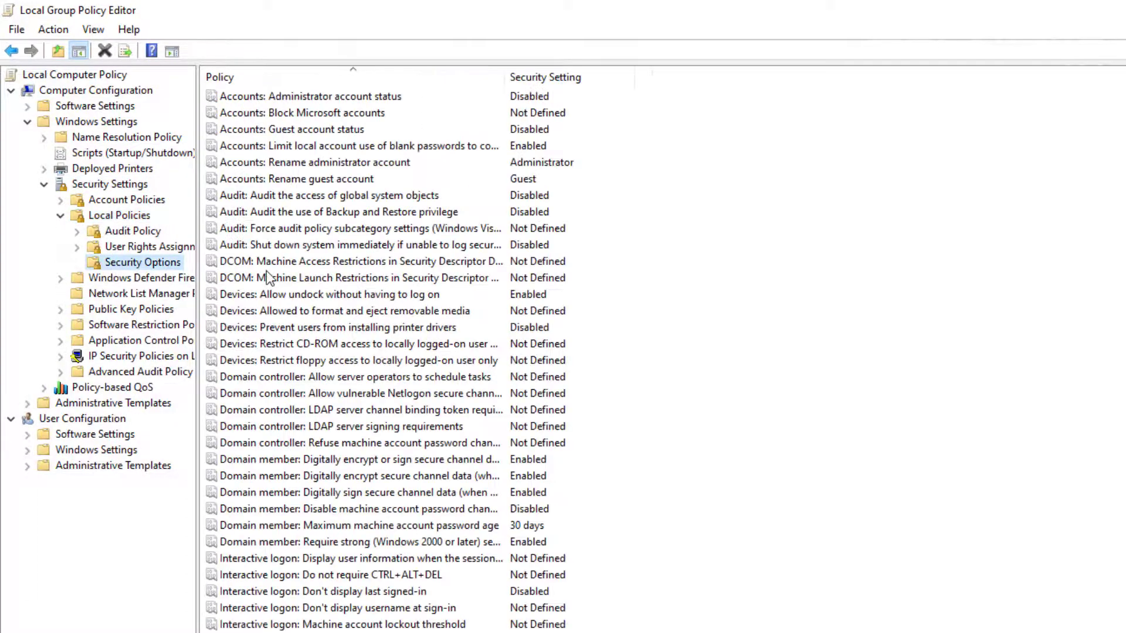
{"action": "scroll", "coordinate": [315, 379], "scroll_direction": "down", "scroll_amount": 5}
{"action": "scroll", "coordinate": [316, 378], "scroll_direction": "down", "scroll_amount": 5}
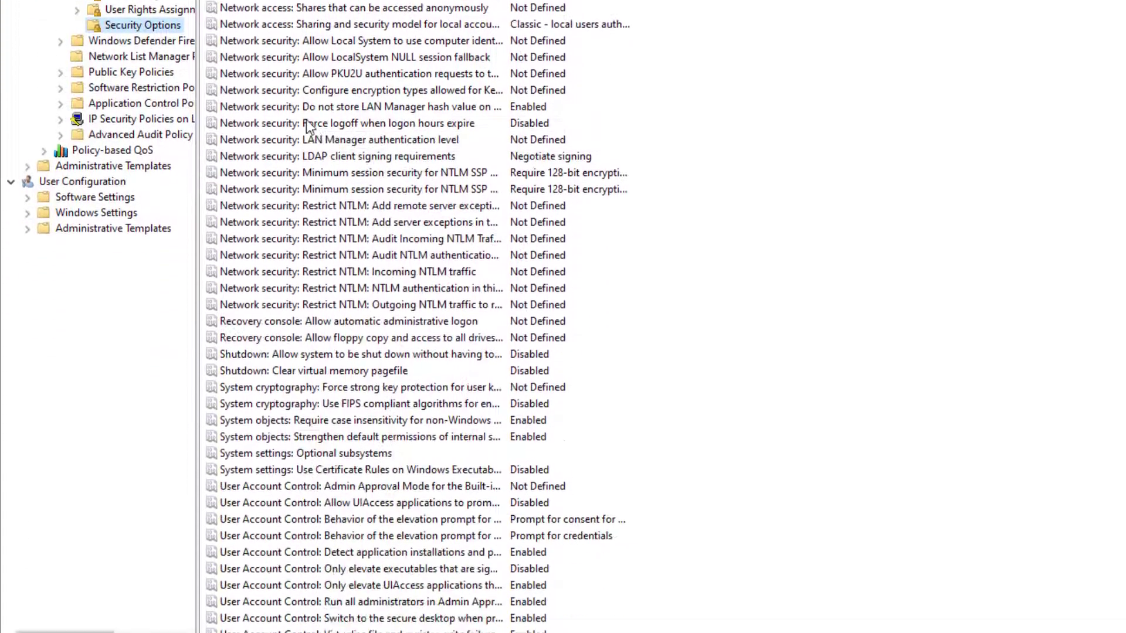
{"action": "scroll", "coordinate": [315, 378], "scroll_direction": "down", "scroll_amount": 5}
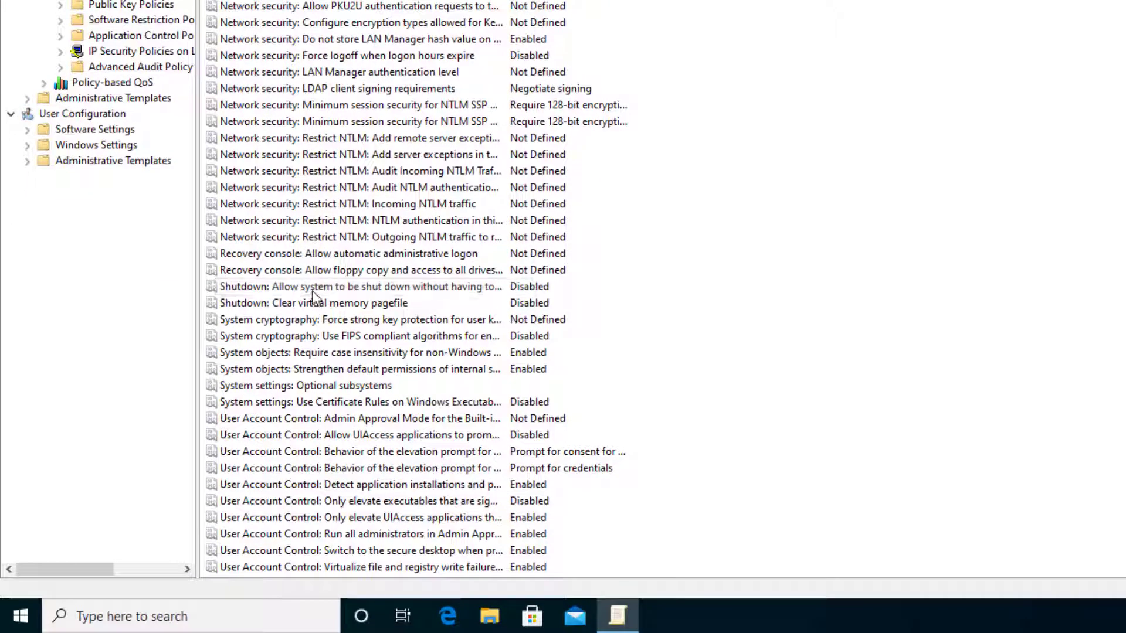
Step: Set the shutdown-without-logon policy back to Enabled and confirm
{"action": "left_click", "coordinate": [312, 289]}
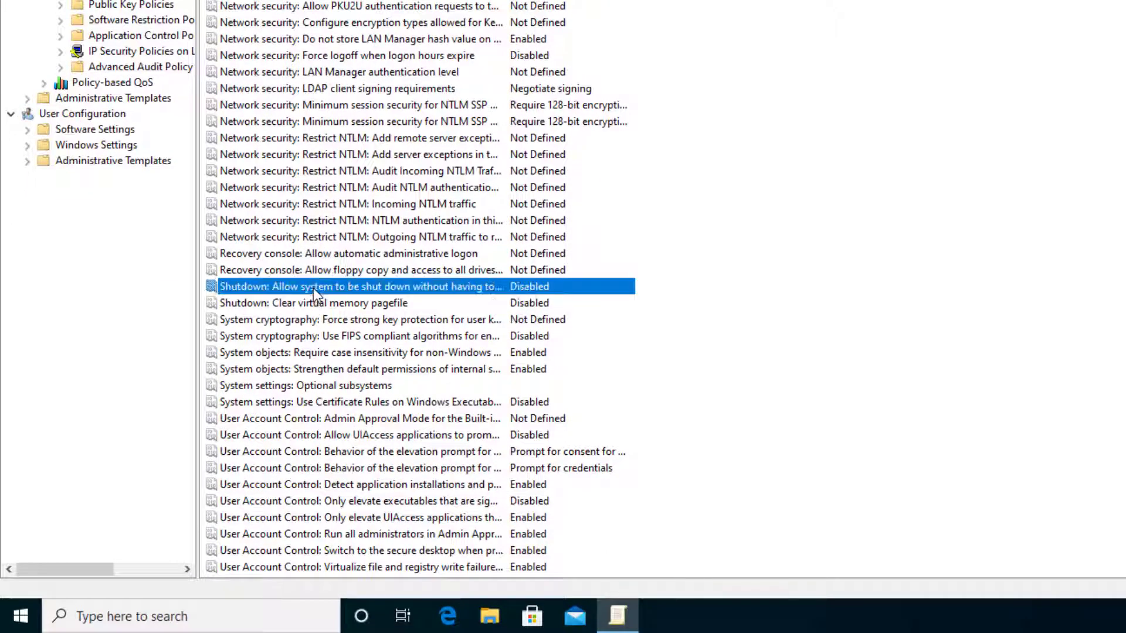
{"action": "double_click", "coordinate": [312, 289]}
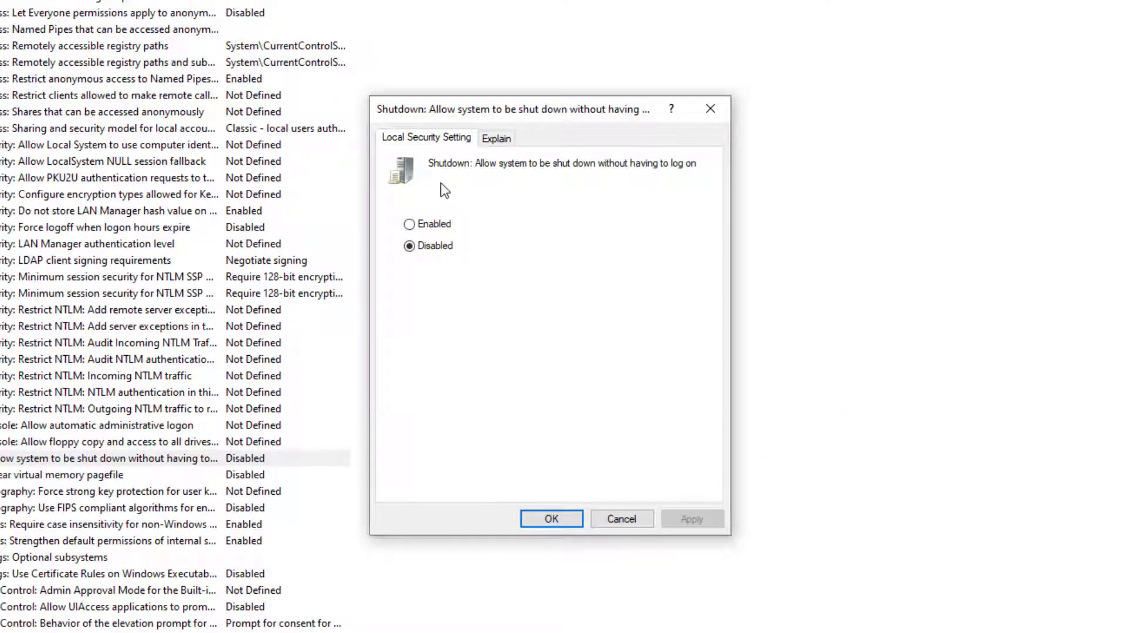
{"action": "left_click", "coordinate": [408, 224]}
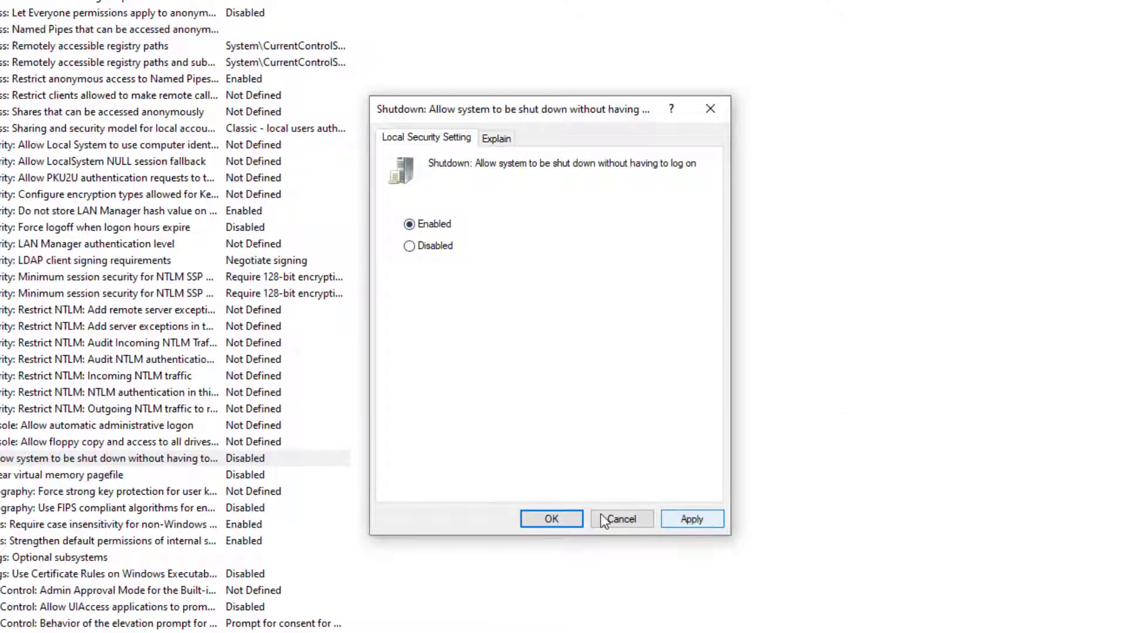
{"action": "left_click", "coordinate": [551, 518]}
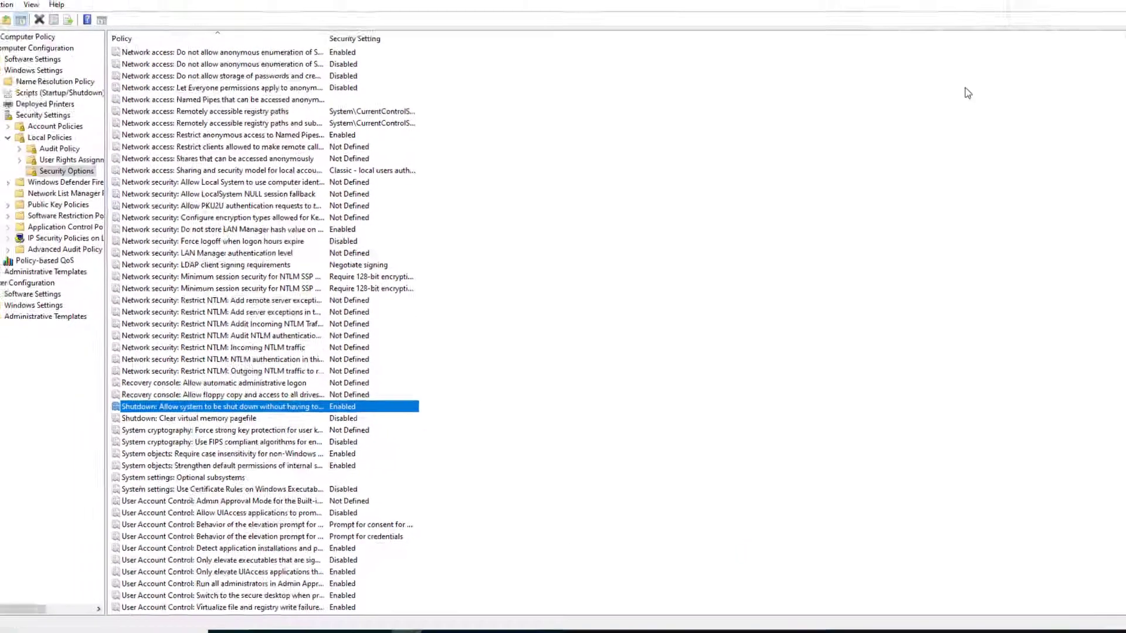
{"action": "left_click", "coordinate": [1110, 7]}
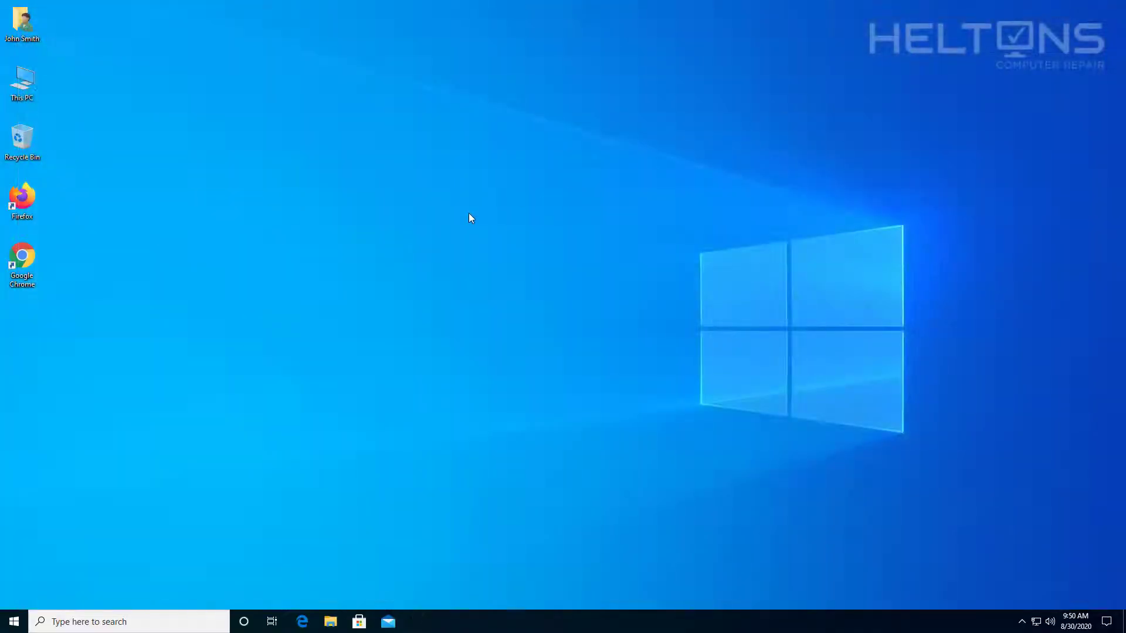
{"action": "key", "text": "super"}
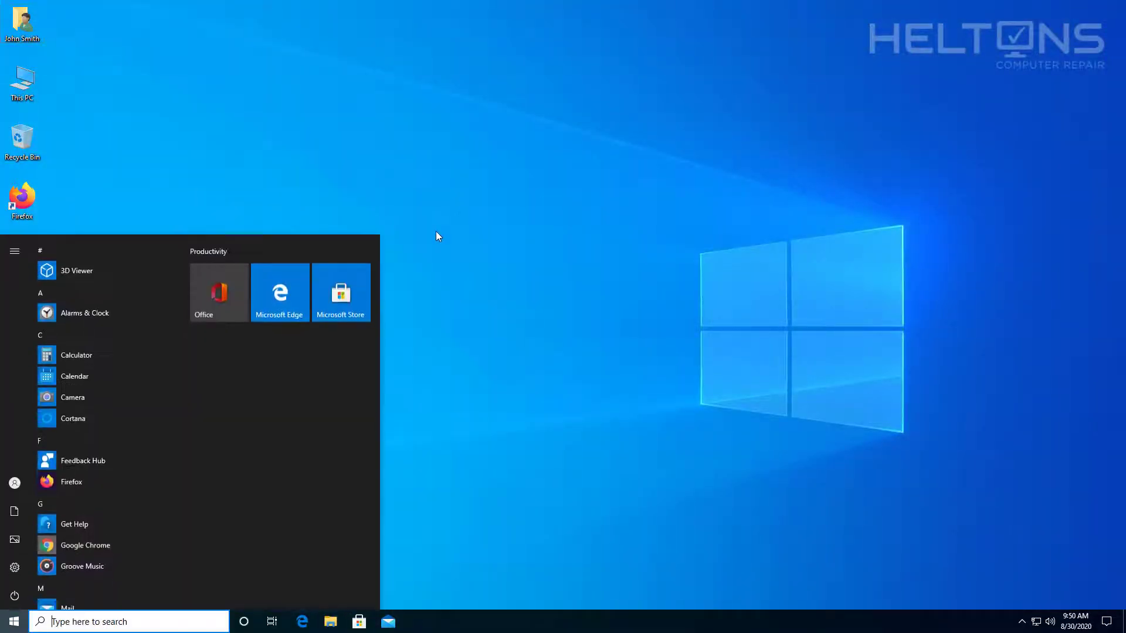
{"action": "left_click", "coordinate": [14, 482]}
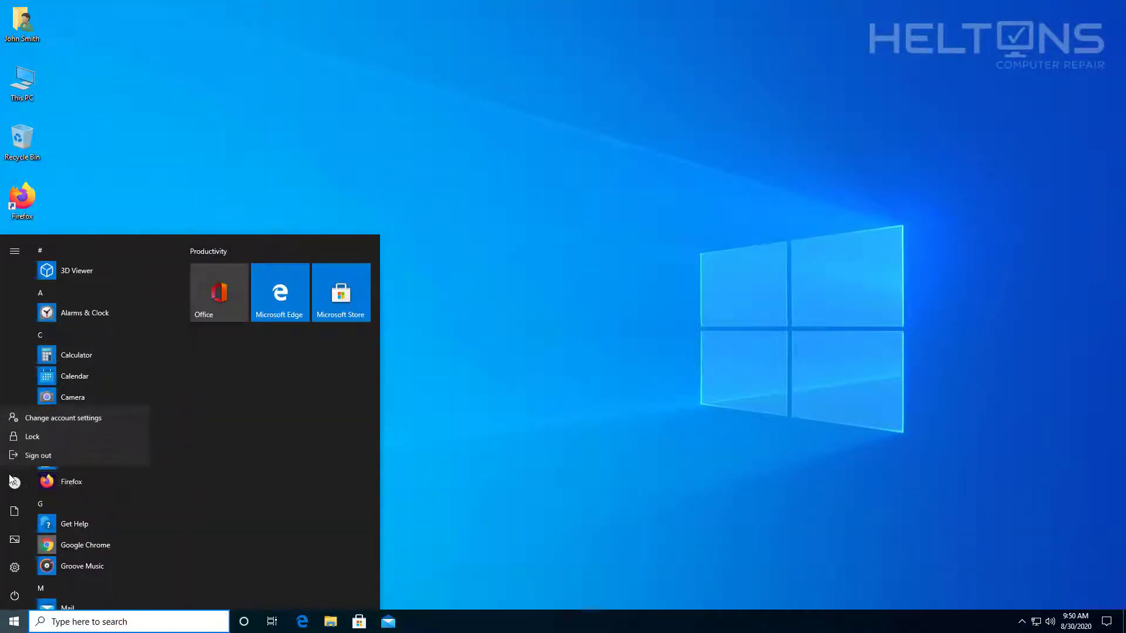
{"action": "left_click", "coordinate": [31, 438]}
{"action": "left_click", "coordinate": [703, 419]}
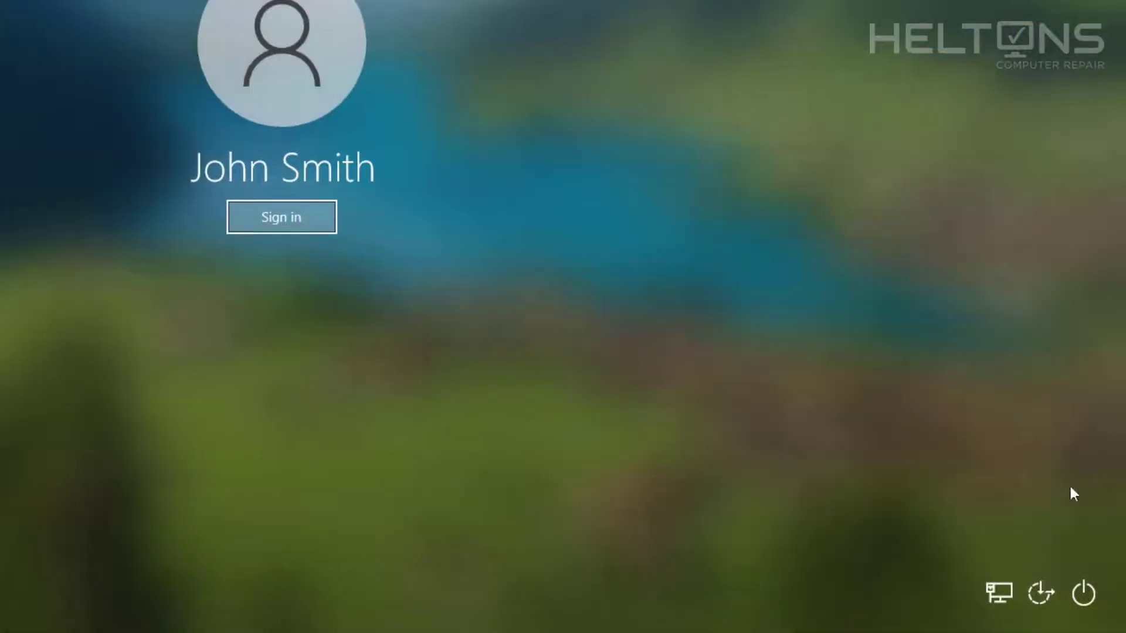
{"action": "left_click", "coordinate": [311, 218]}
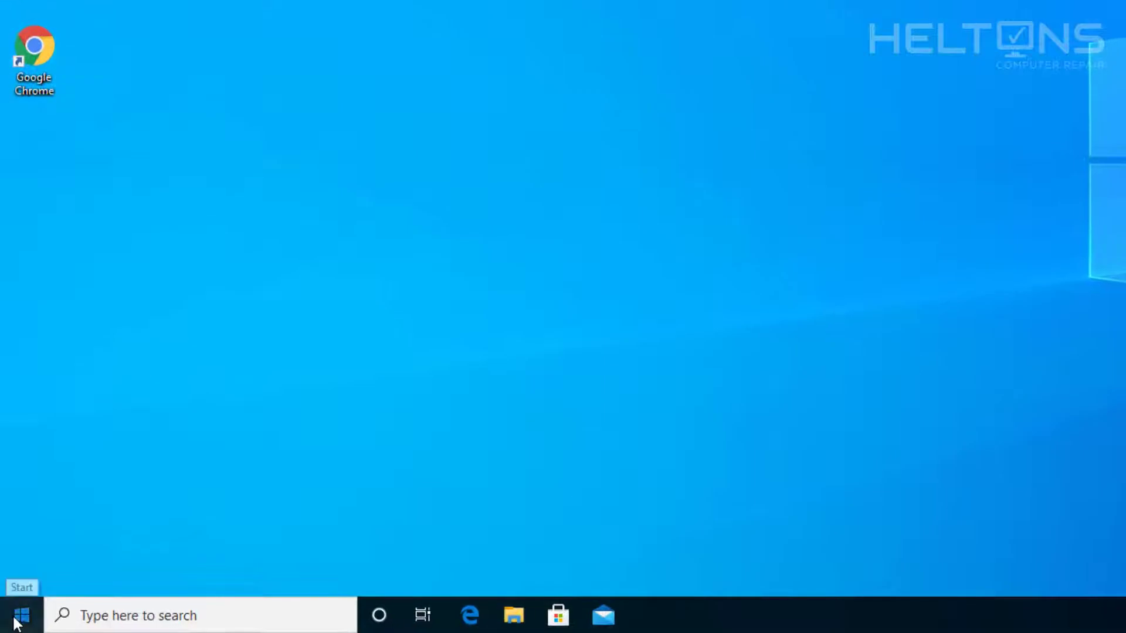
Step: Launch Registry Editor from search and approve the UAC prompt
{"action": "left_click", "coordinate": [19, 615]}
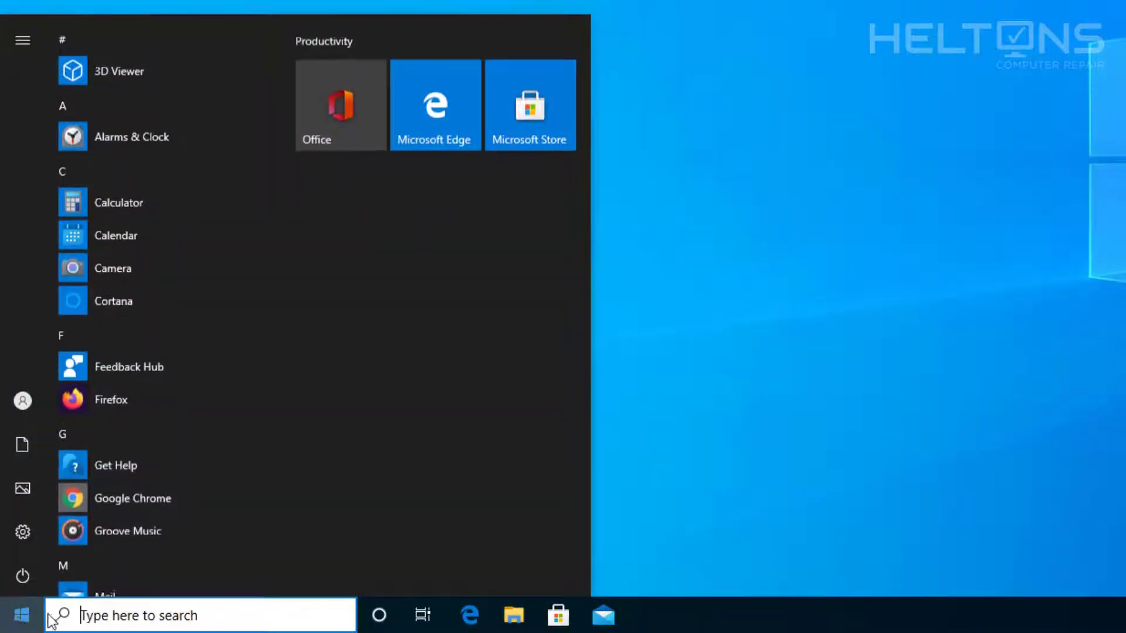
{"action": "left_click", "coordinate": [101, 615]}
{"action": "type", "text": "reged"}
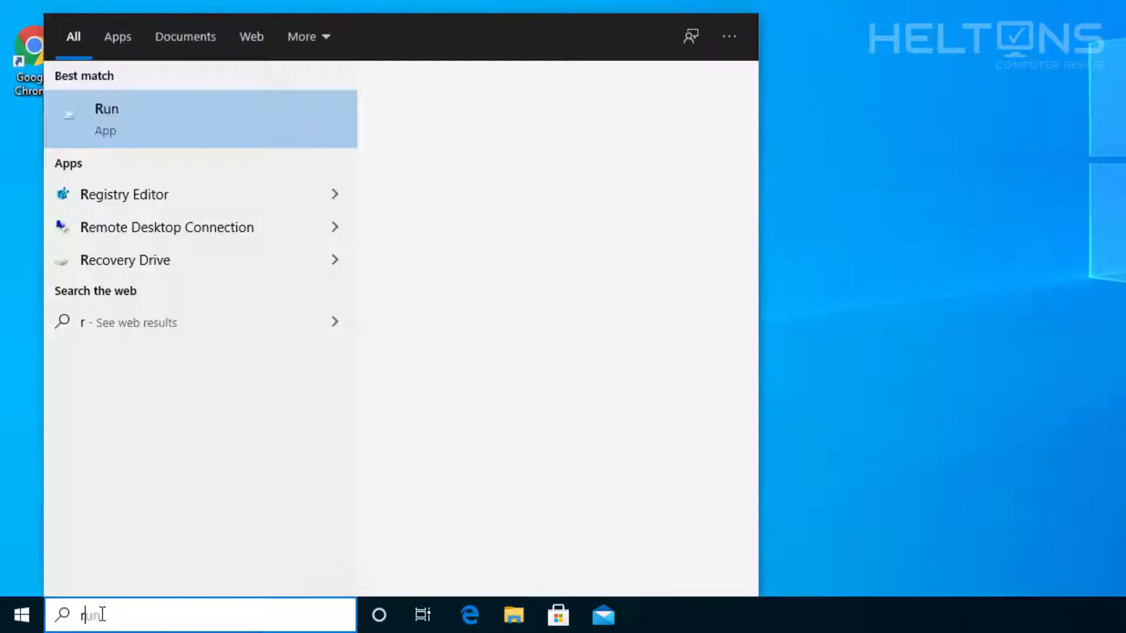
{"action": "type", "text": "it"}
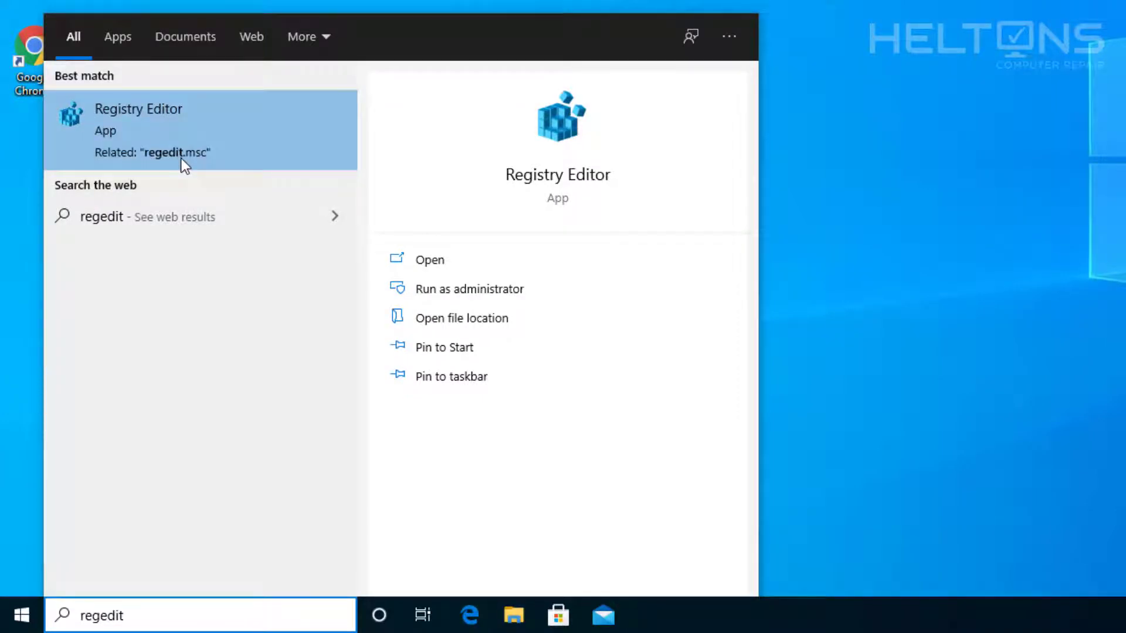
{"action": "left_click", "coordinate": [235, 118]}
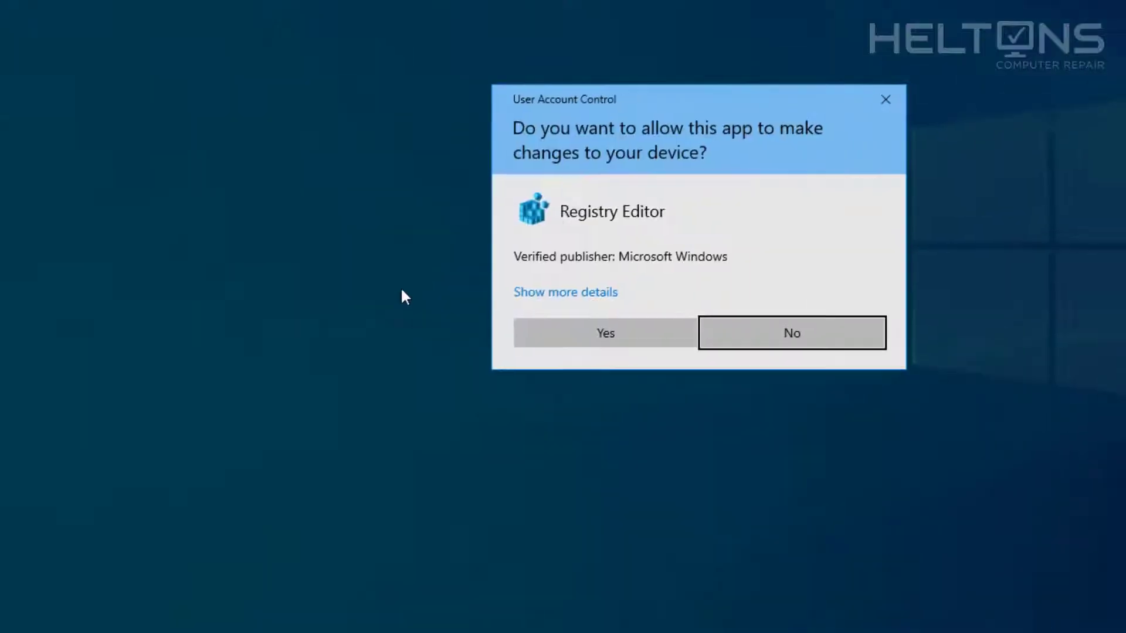
{"action": "left_click", "coordinate": [452, 401]}
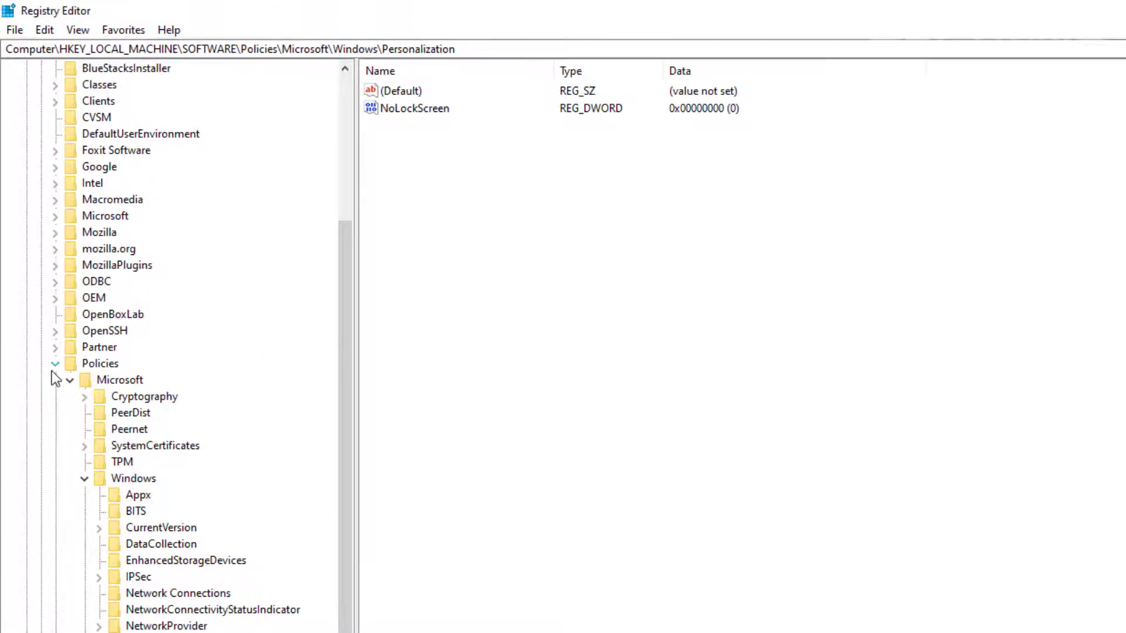
Step: Collapse Policies, SOFTWARE and HKEY_LOCAL_MACHINE back to the Computer root
{"action": "left_click", "coordinate": [55, 364]}
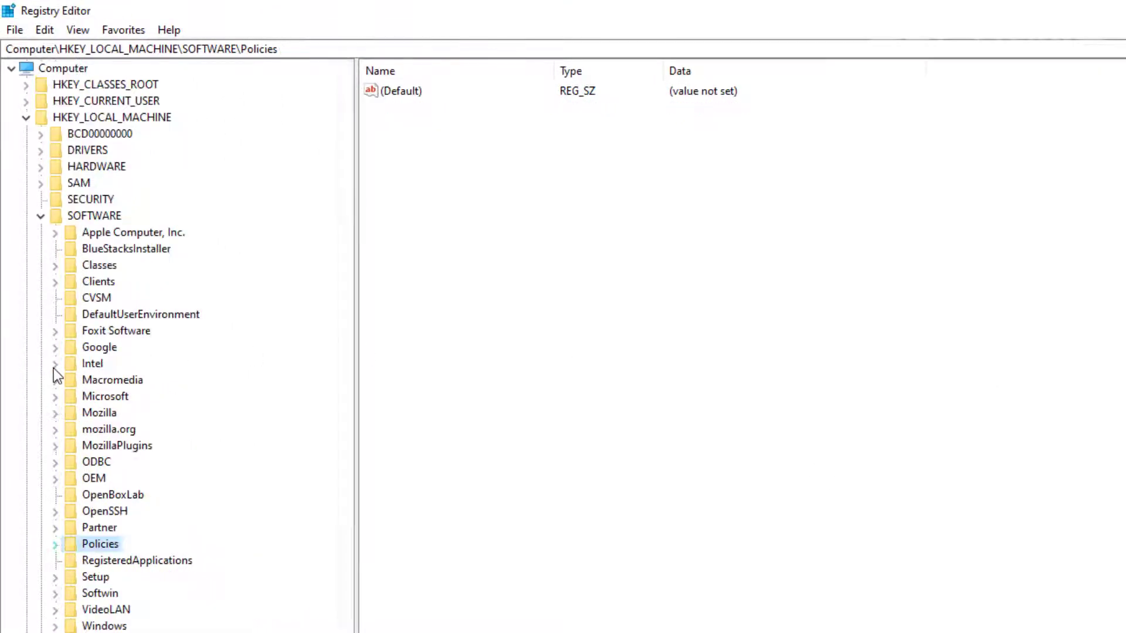
{"action": "left_click", "coordinate": [41, 216]}
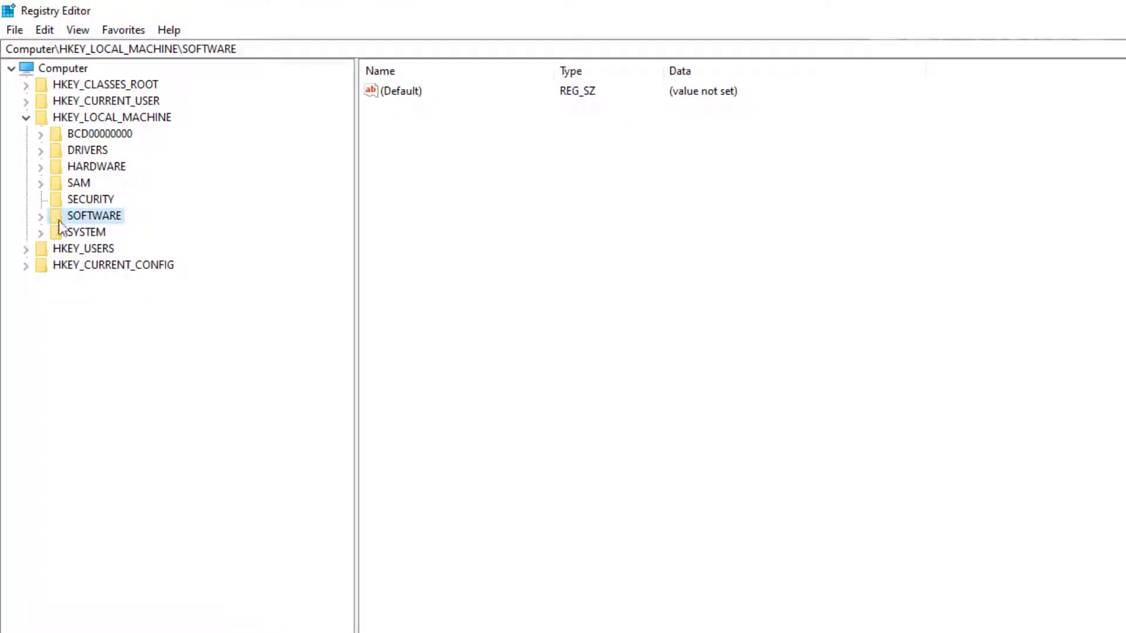
{"action": "left_click", "coordinate": [26, 117]}
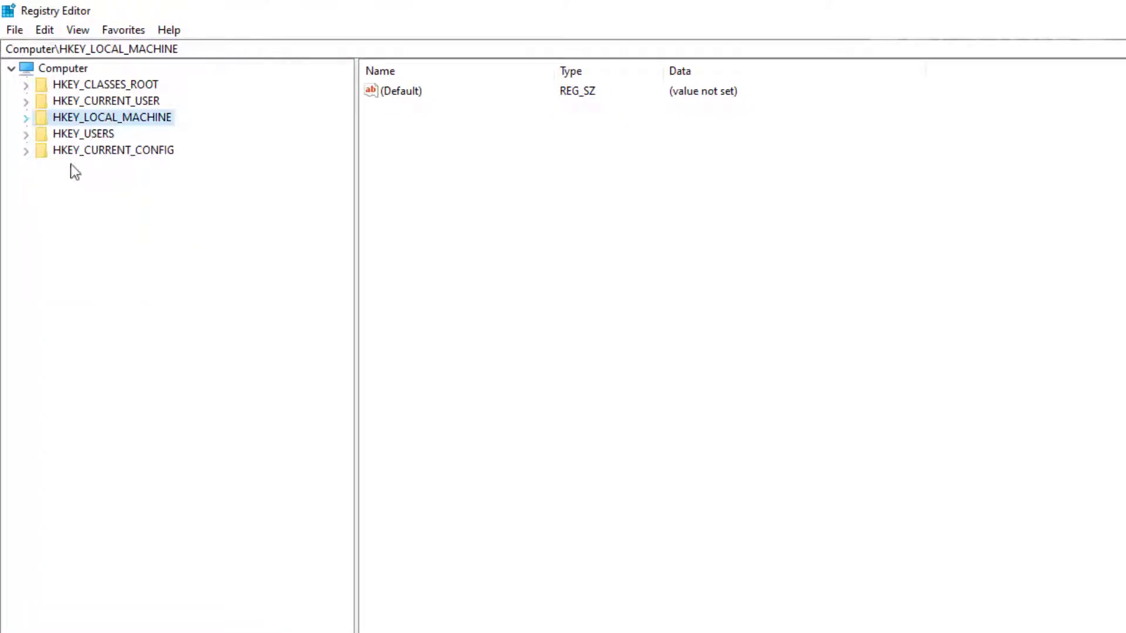
{"action": "left_click", "coordinate": [62, 68]}
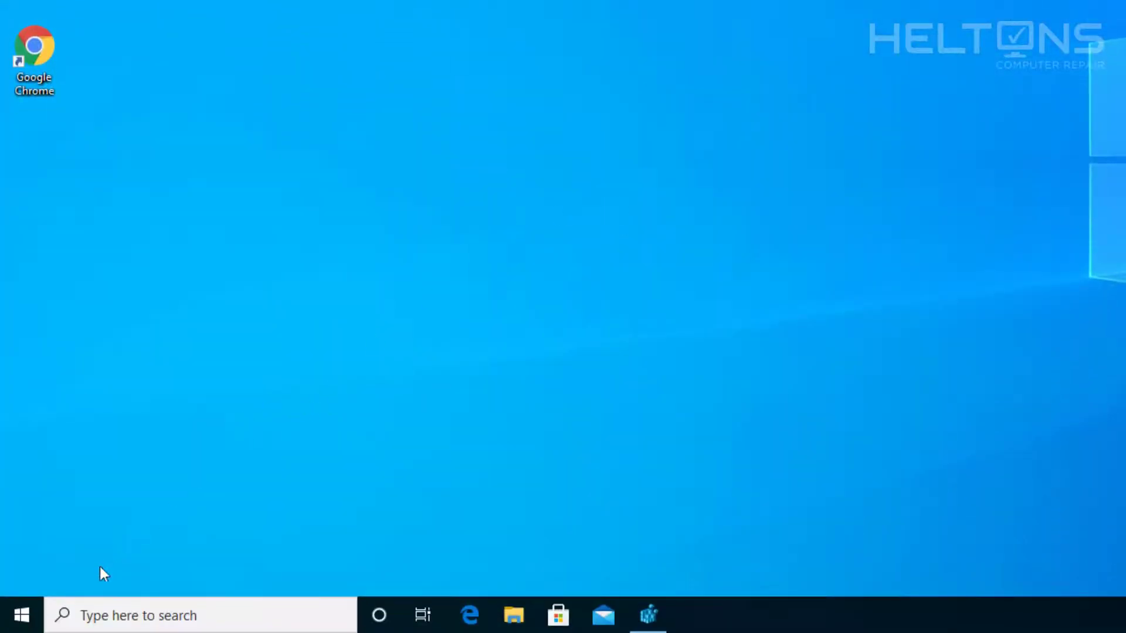
Step: Open the Run dialog from search, close it, and reopen it with Win+R
{"action": "left_click", "coordinate": [20, 618]}
{"action": "left_click", "coordinate": [84, 616]}
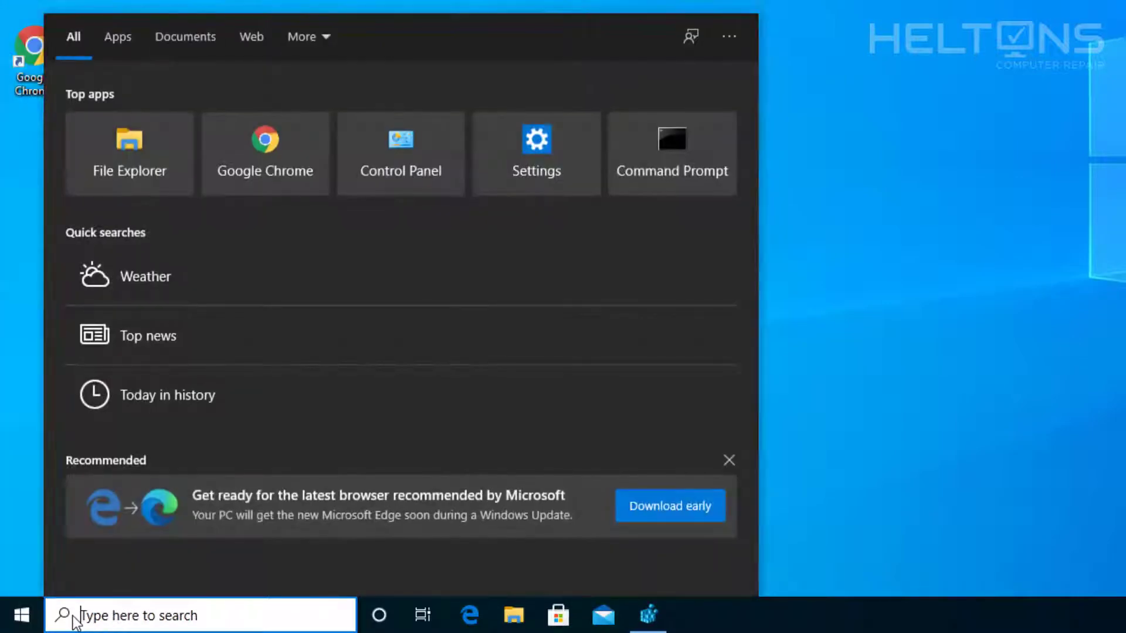
{"action": "type", "text": "run"}
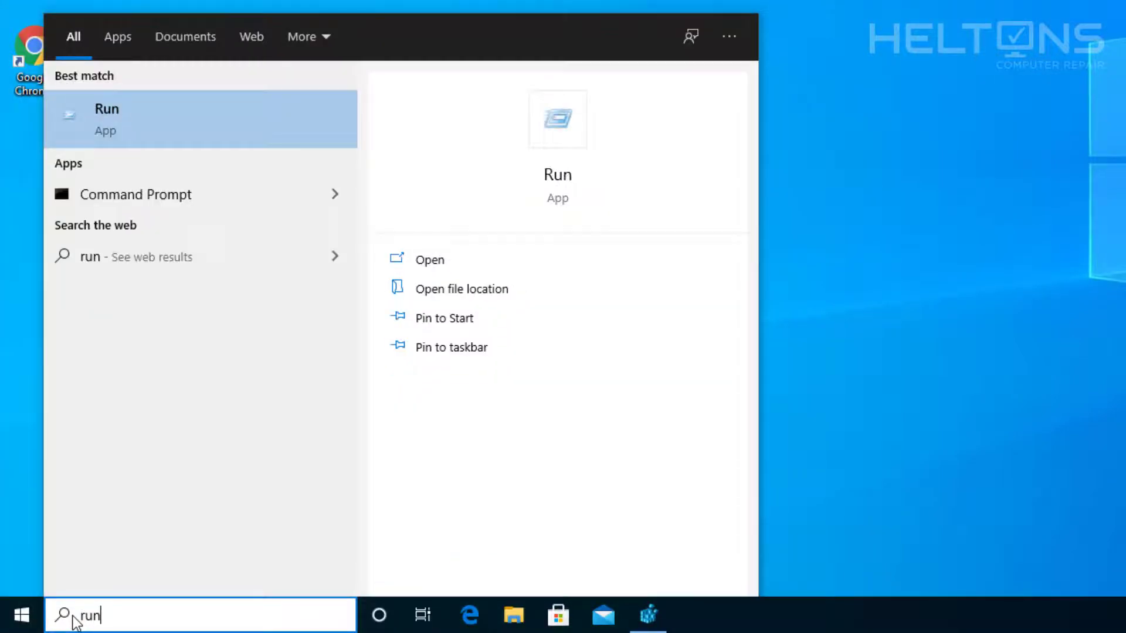
{"action": "left_click", "coordinate": [111, 142]}
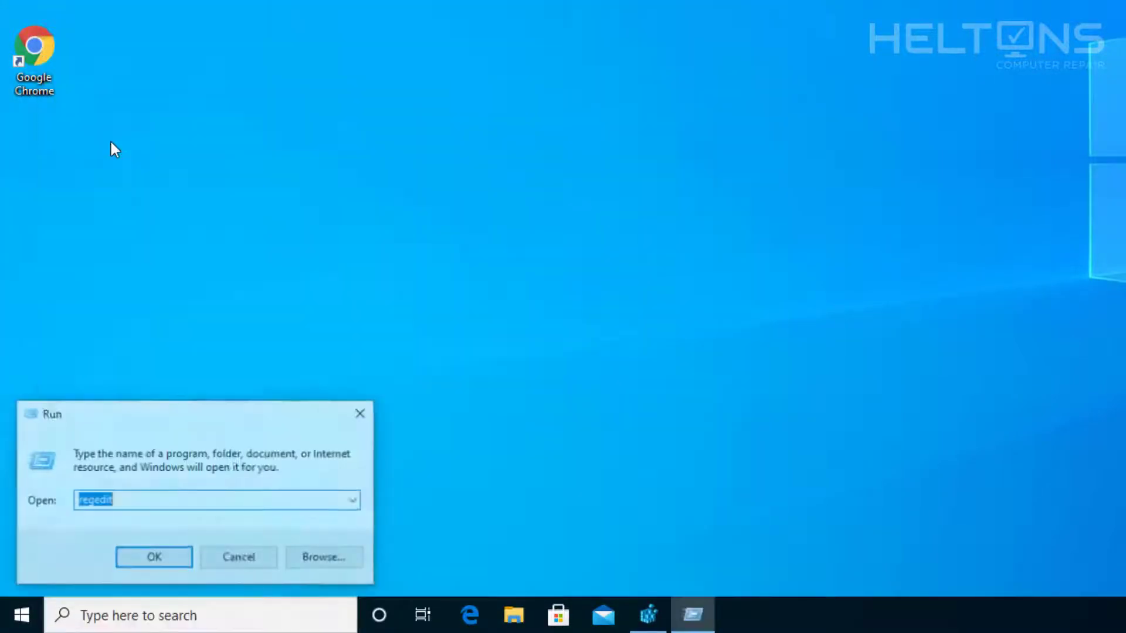
{"action": "left_click", "coordinate": [360, 413]}
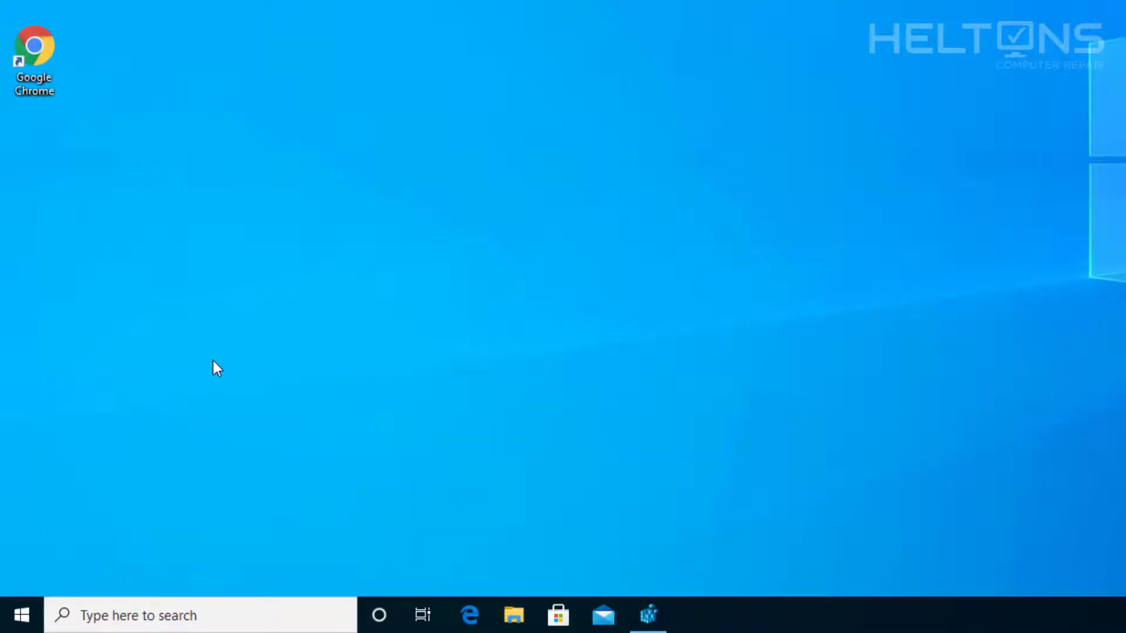
{"action": "key", "text": "super+r"}
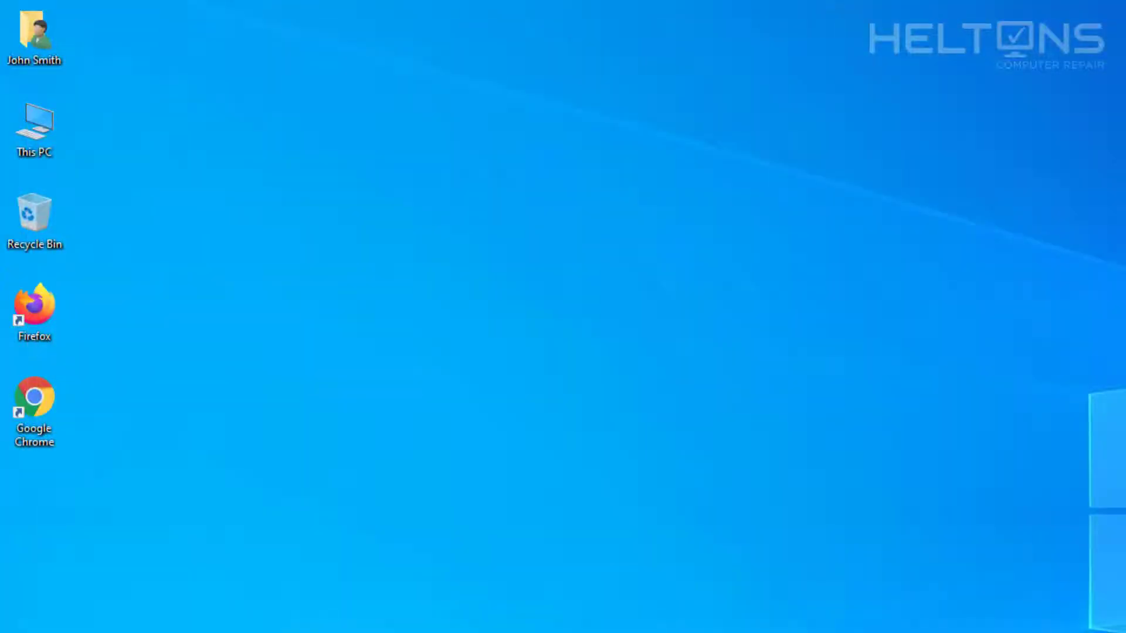
Step: Launch regedit from Windows search
{"action": "key", "text": "super"}
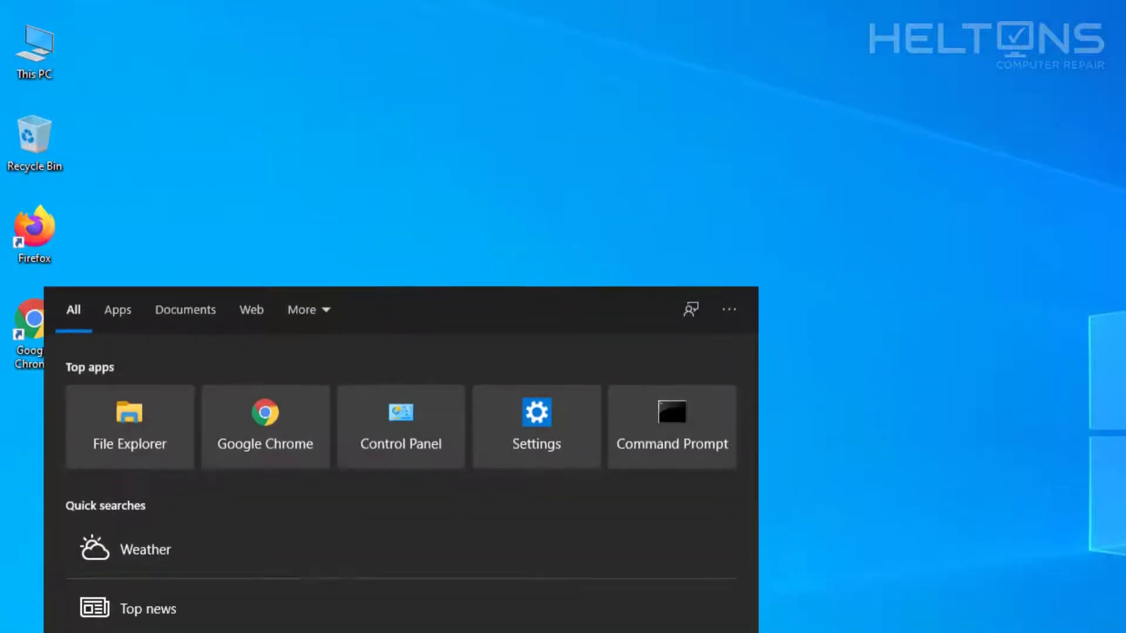
{"action": "type", "text": "regedit"}
{"action": "key", "text": "Return"}
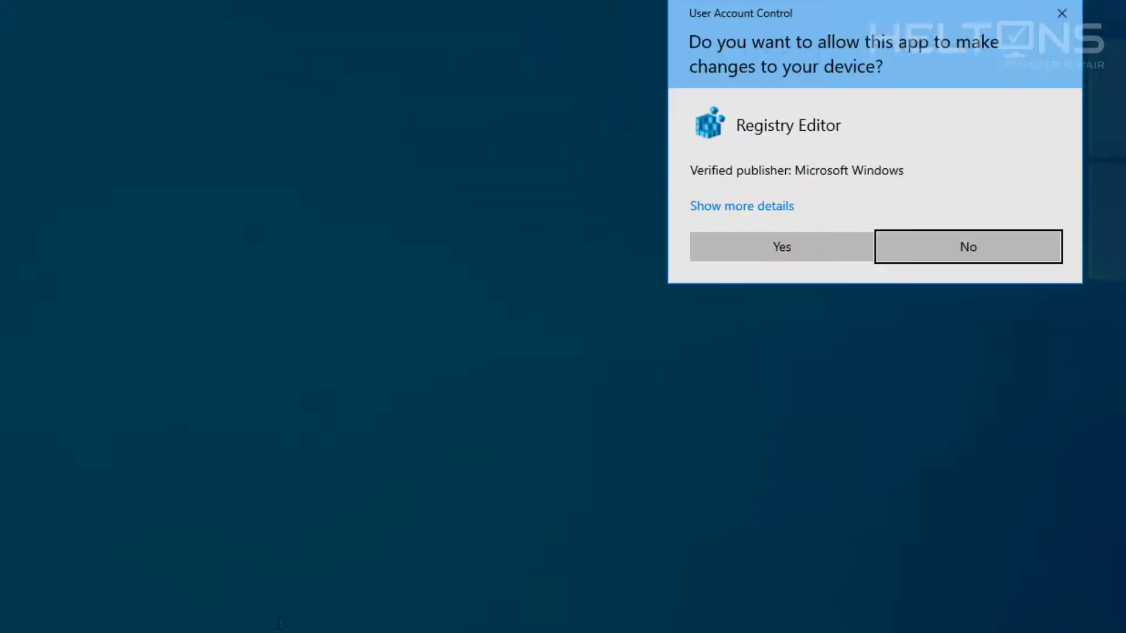
Step: Approve UAC and expand HKEY_LOCAL_MACHINE > SOFTWARE > Microsoft
{"action": "left_click", "coordinate": [480, 420]}
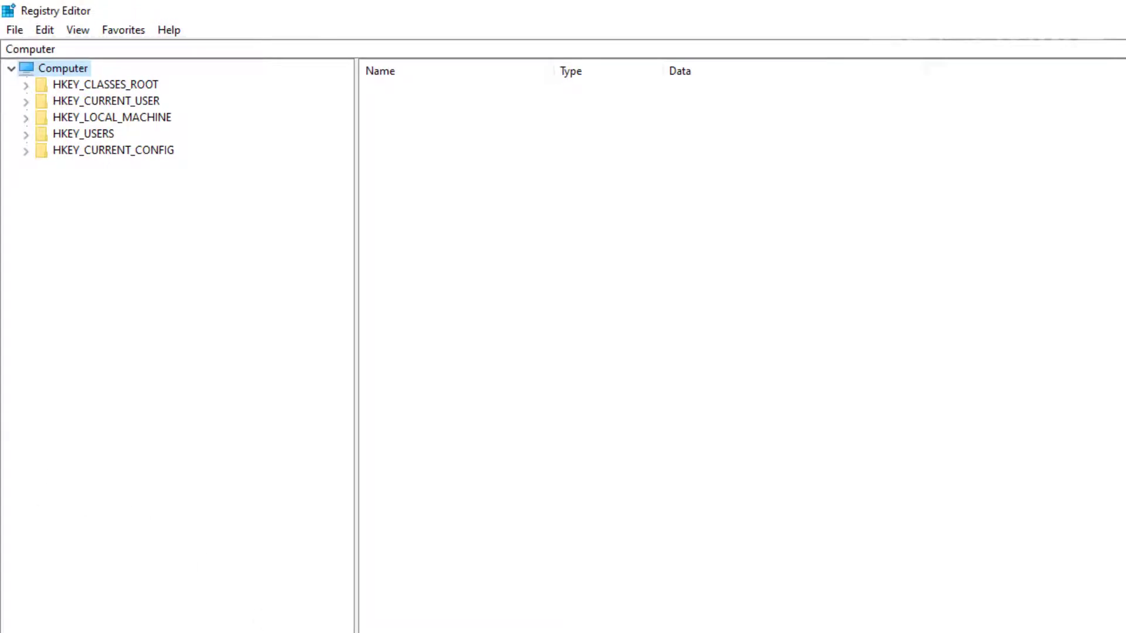
{"action": "double_click", "coordinate": [66, 116]}
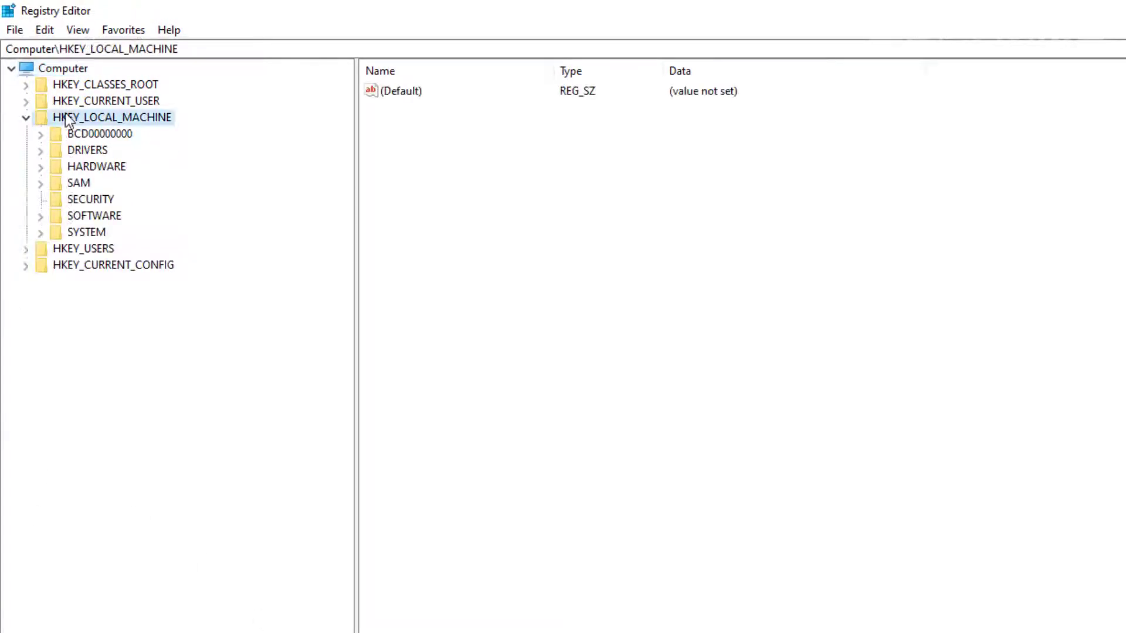
{"action": "double_click", "coordinate": [92, 215]}
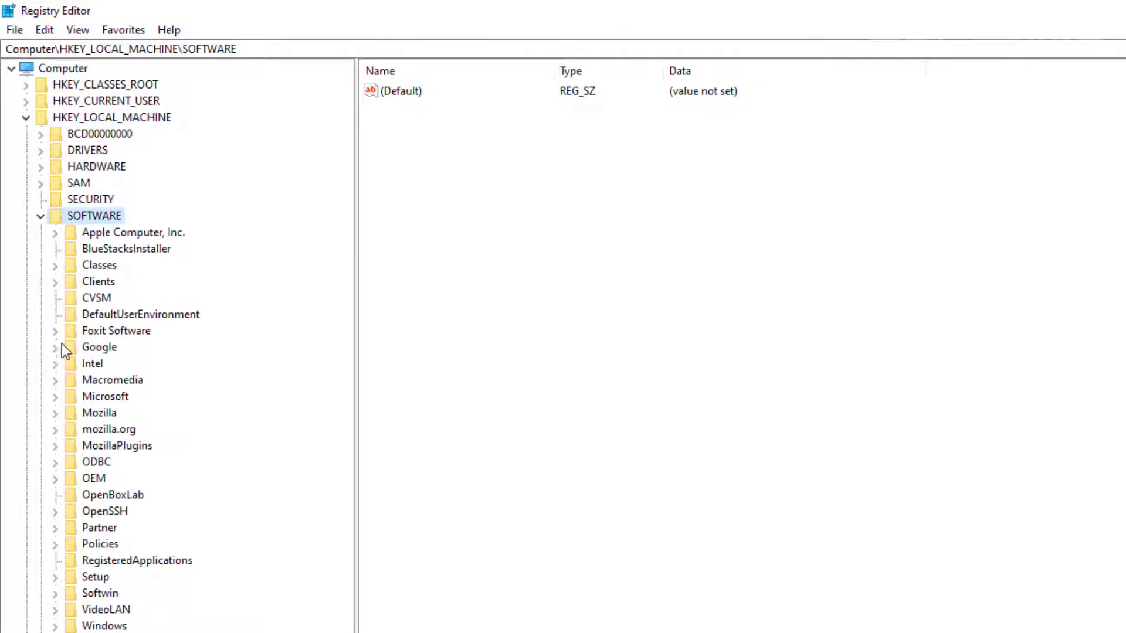
{"action": "double_click", "coordinate": [97, 396]}
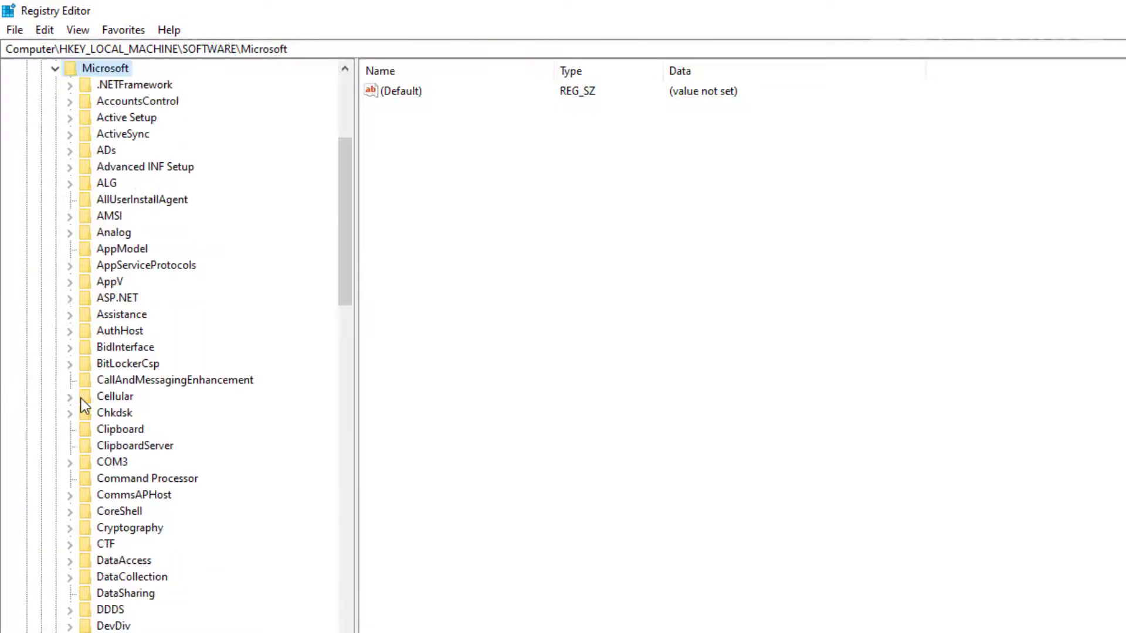
{"action": "scroll", "coordinate": [99, 422], "scroll_direction": "down", "scroll_amount": 4}
{"action": "scroll", "coordinate": [98, 422], "scroll_direction": "down", "scroll_amount": 10}
{"action": "scroll", "coordinate": [99, 440], "scroll_direction": "down", "scroll_amount": 10}
{"action": "scroll", "coordinate": [98, 457], "scroll_direction": "down", "scroll_amount": 10}
{"action": "scroll", "coordinate": [98, 484], "scroll_direction": "down", "scroll_amount": 10}
{"action": "scroll", "coordinate": [97, 502], "scroll_direction": "down", "scroll_amount": 6}
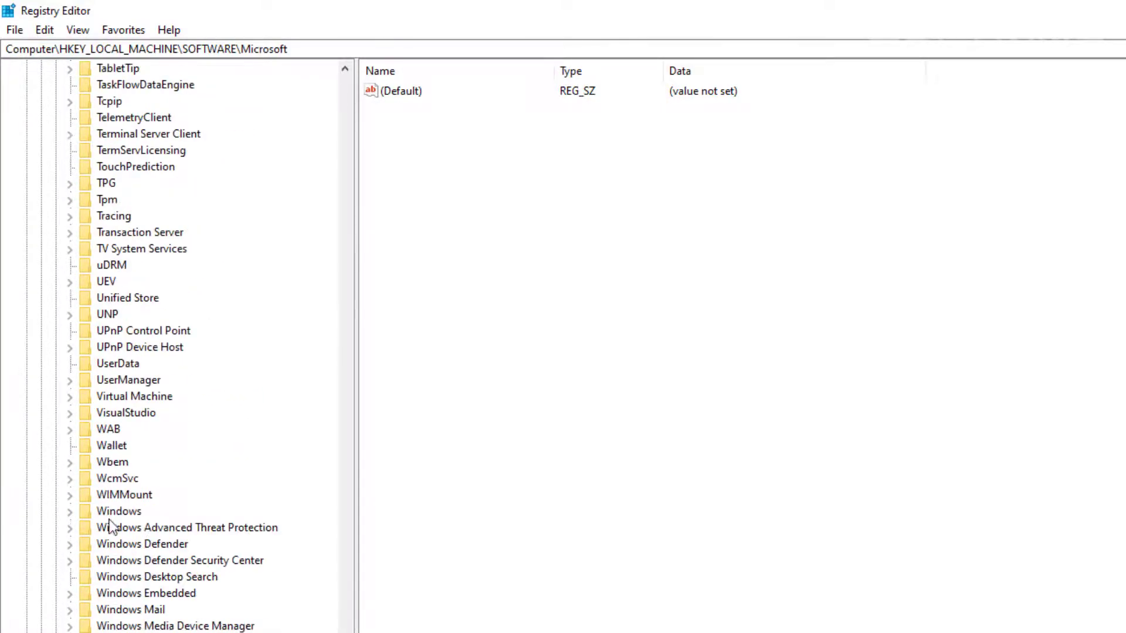
Step: Expand Windows > CurrentVersion > Policies and select the System key to show its values
{"action": "left_click", "coordinate": [115, 512]}
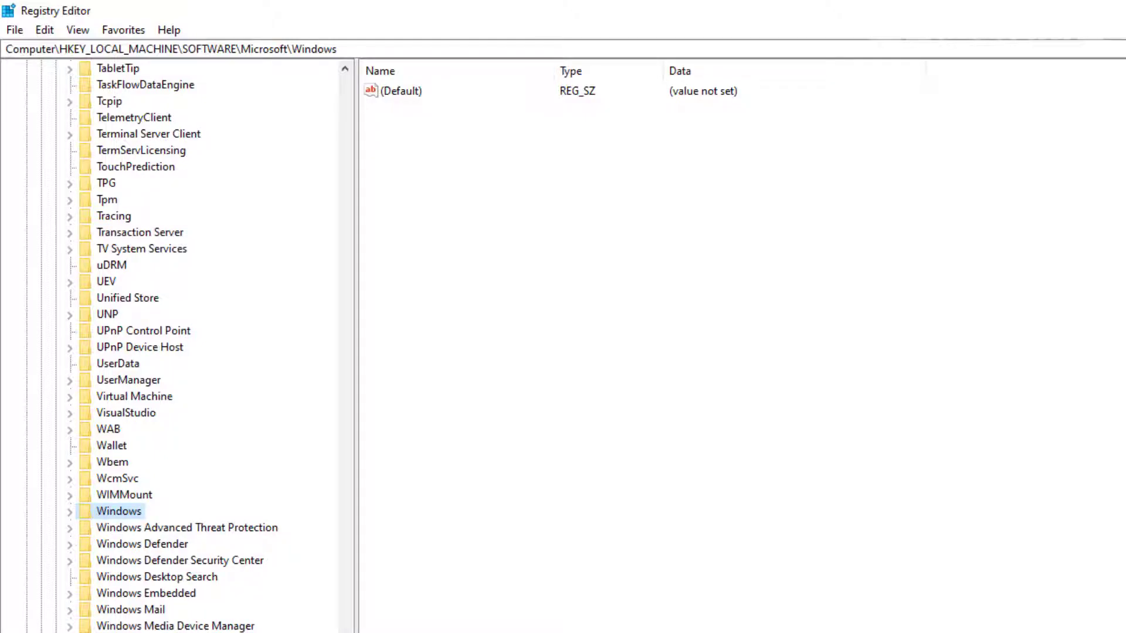
{"action": "left_click", "coordinate": [72, 513]}
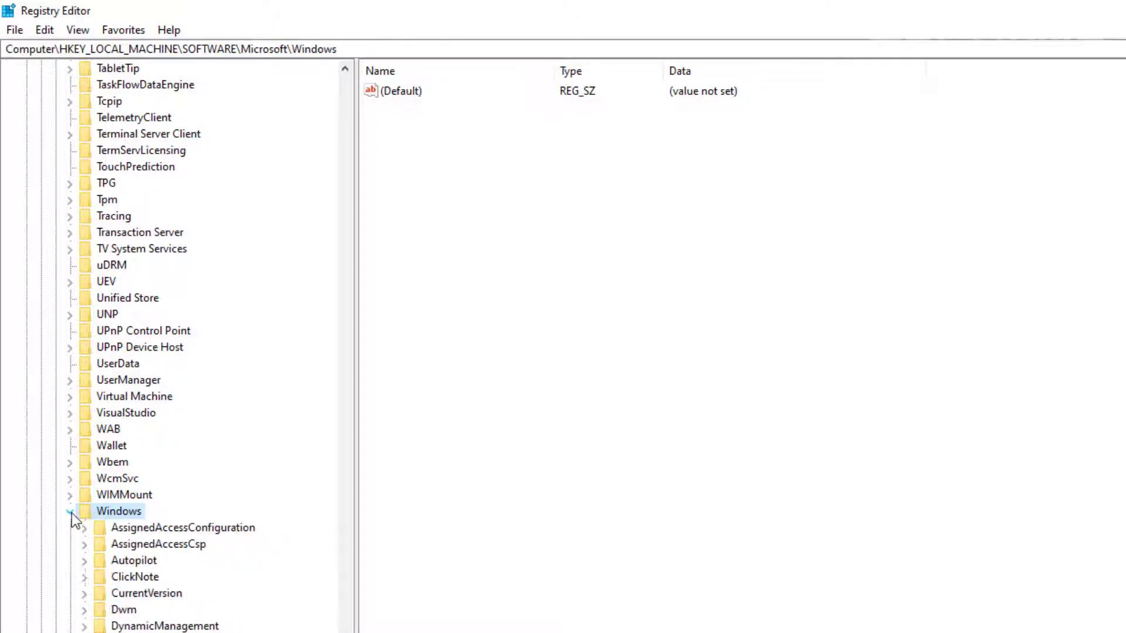
{"action": "scroll", "coordinate": [142, 549], "scroll_direction": "down", "scroll_amount": 2}
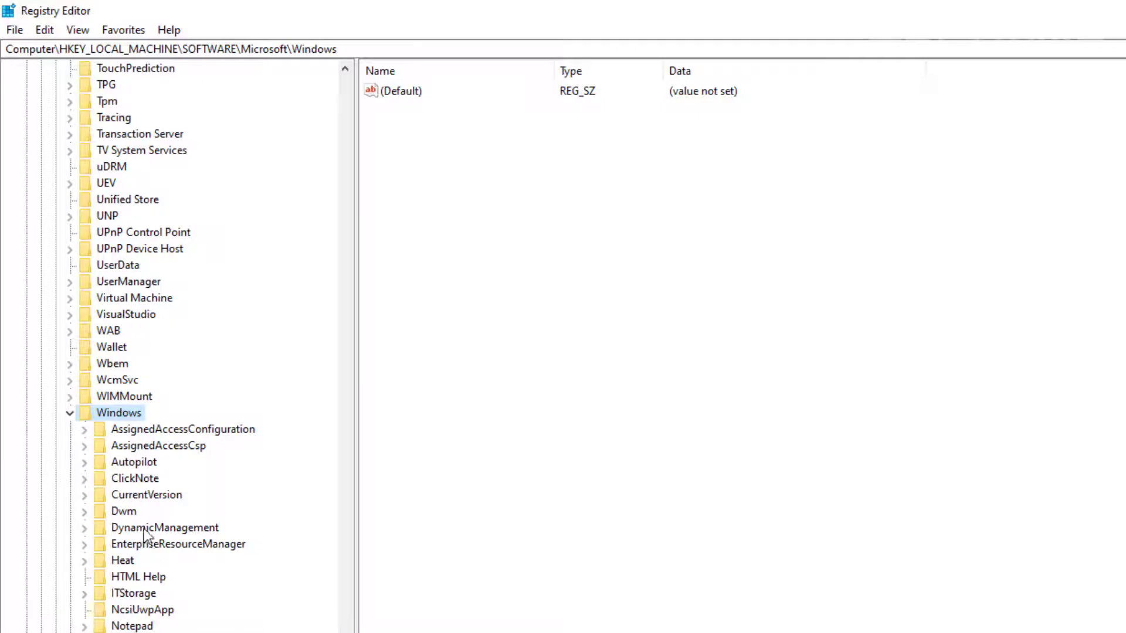
{"action": "double_click", "coordinate": [152, 495]}
{"action": "scroll", "coordinate": [171, 516], "scroll_direction": "down", "scroll_amount": 4}
{"action": "scroll", "coordinate": [177, 509], "scroll_direction": "down", "scroll_amount": 4}
{"action": "scroll", "coordinate": [178, 509], "scroll_direction": "down", "scroll_amount": 4}
{"action": "scroll", "coordinate": [177, 532], "scroll_direction": "down", "scroll_amount": 3}
{"action": "scroll", "coordinate": [176, 535], "scroll_direction": "down", "scroll_amount": 1}
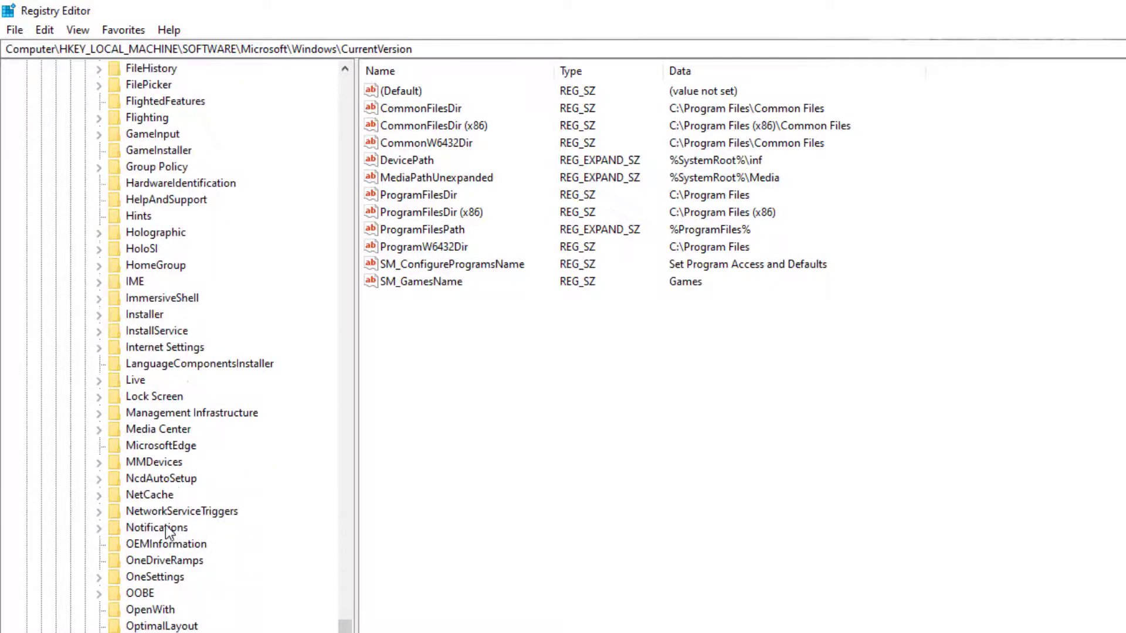
{"action": "scroll", "coordinate": [175, 534], "scroll_direction": "down", "scroll_amount": 3}
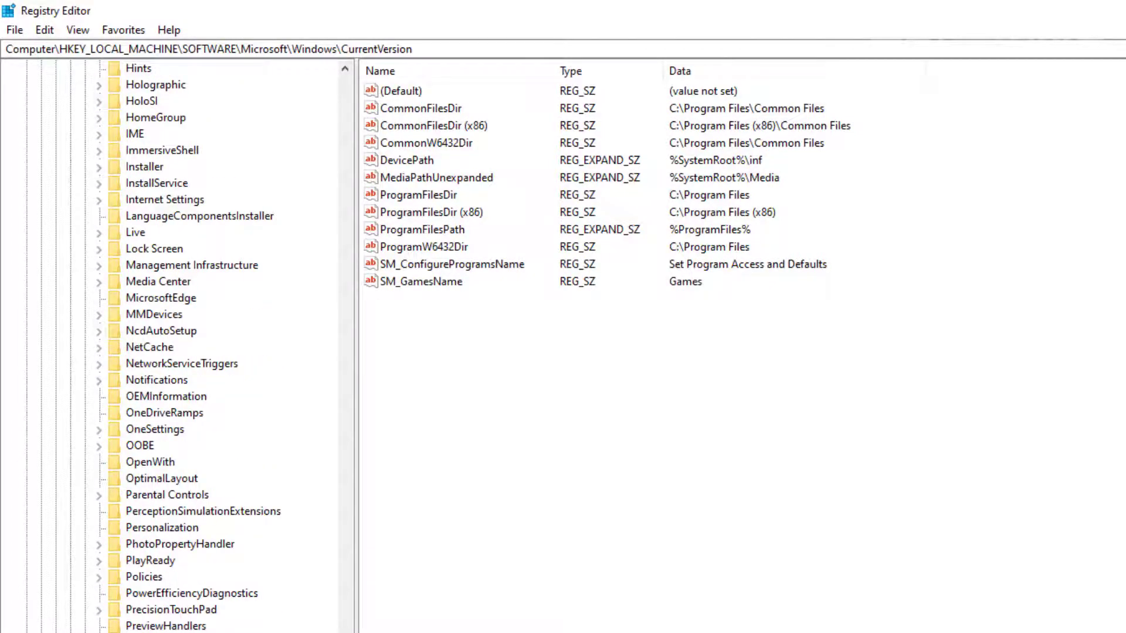
{"action": "double_click", "coordinate": [143, 309]}
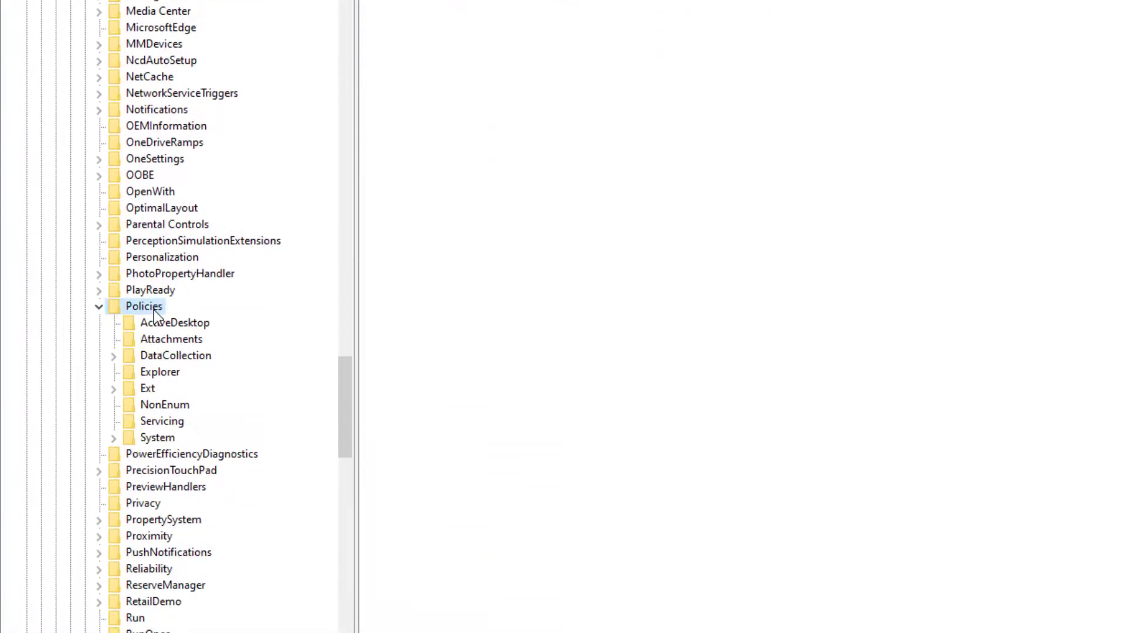
{"action": "left_click", "coordinate": [157, 437]}
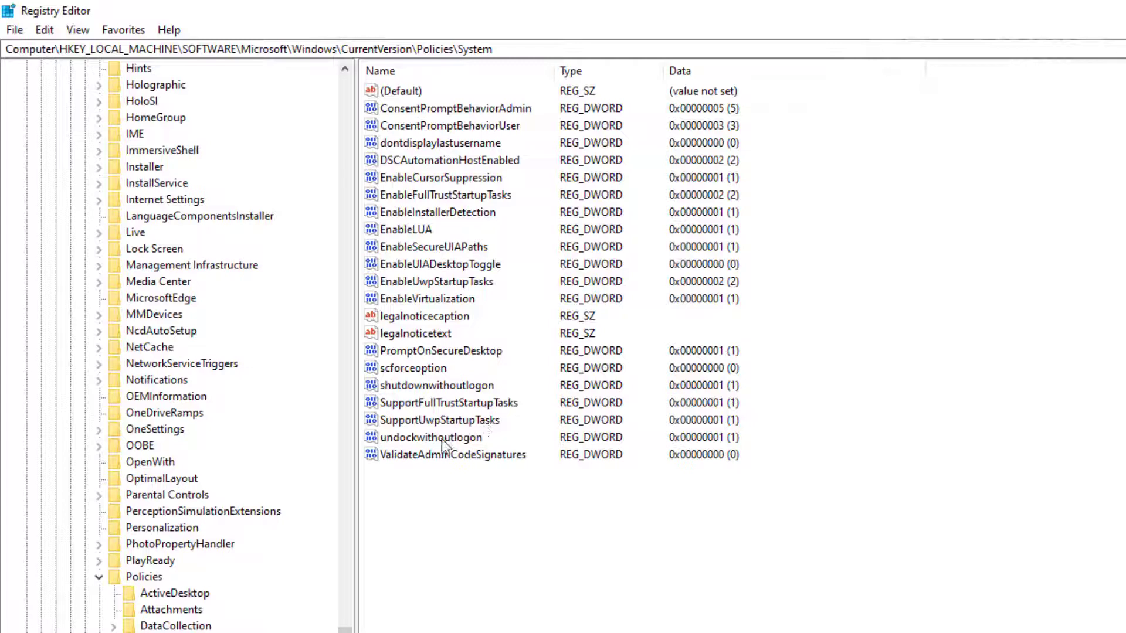
Step: Delete the shutdownwithoutlogon value from Policies\System, confirming the deletion
{"action": "left_click", "coordinate": [433, 389]}
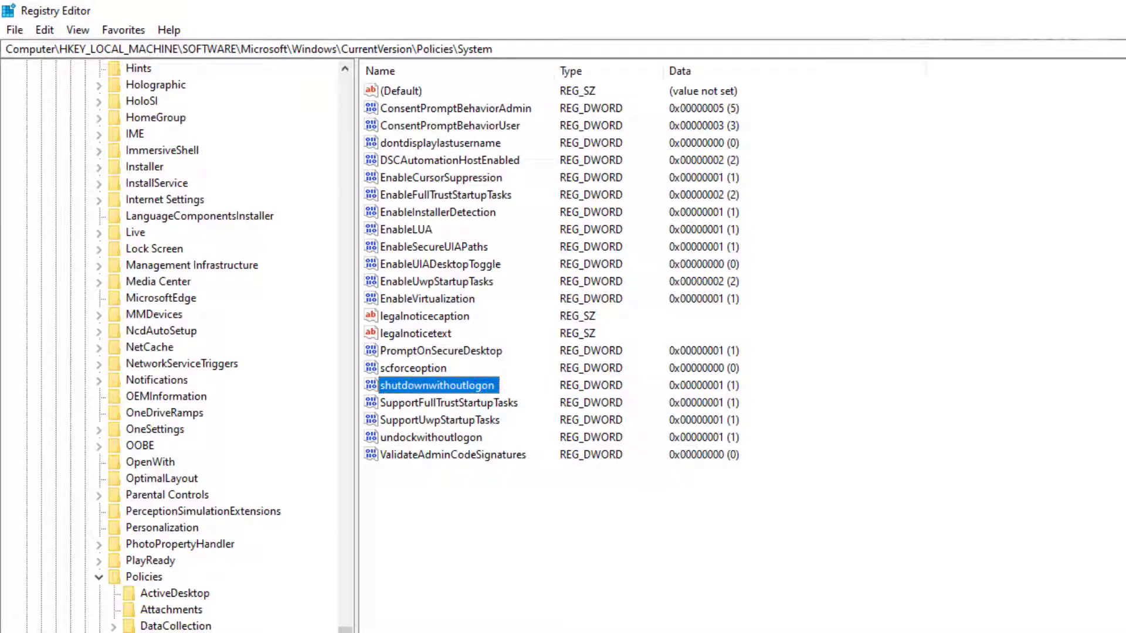
{"action": "right_click", "coordinate": [434, 389]}
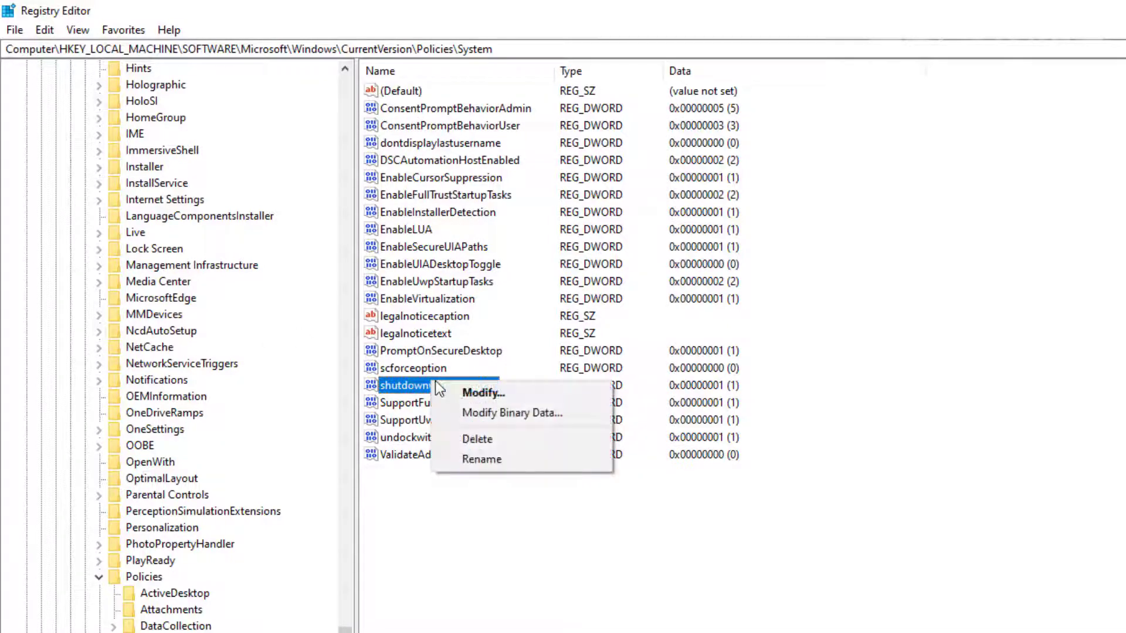
{"action": "left_click", "coordinate": [475, 461]}
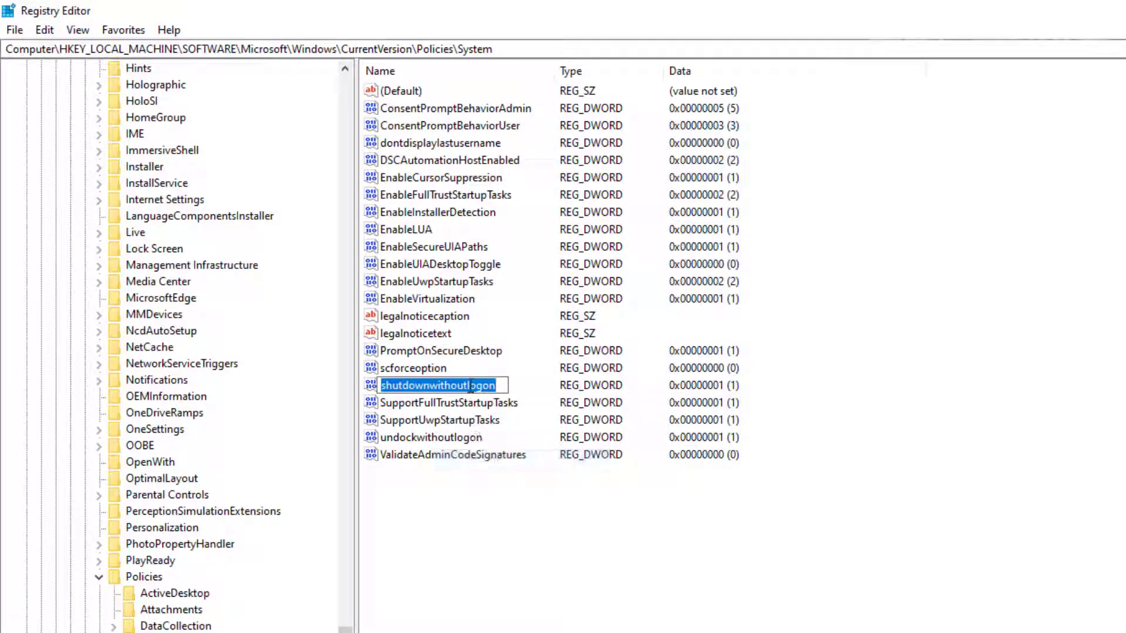
{"action": "left_click", "coordinate": [471, 384]}
{"action": "right_click", "coordinate": [470, 384]}
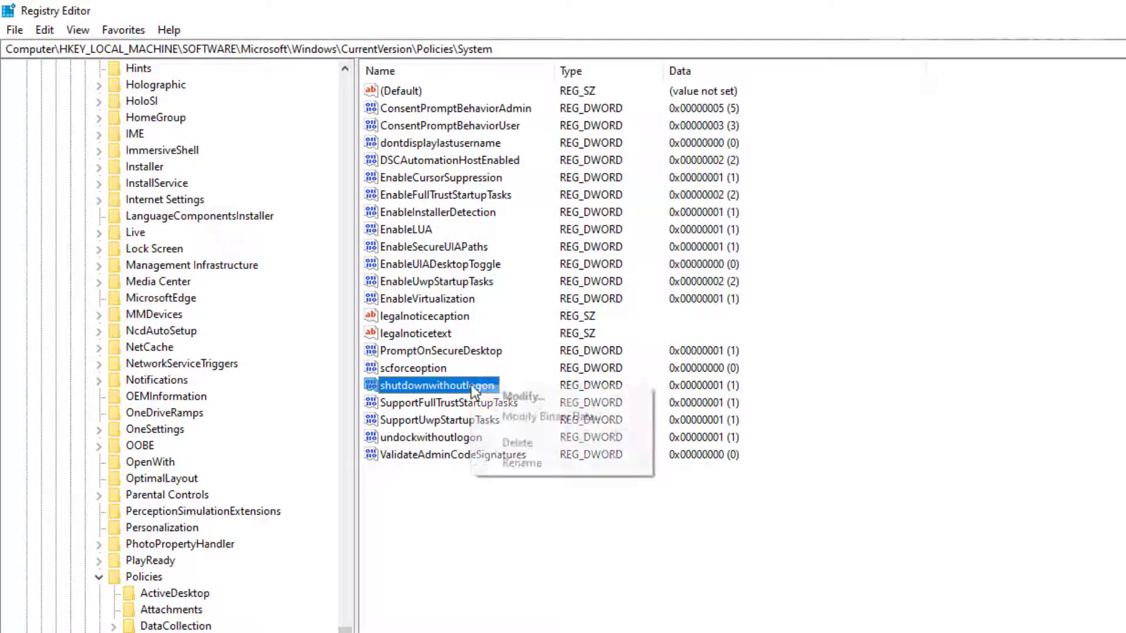
{"action": "left_click", "coordinate": [511, 446]}
{"action": "left_click", "coordinate": [1010, 484]}
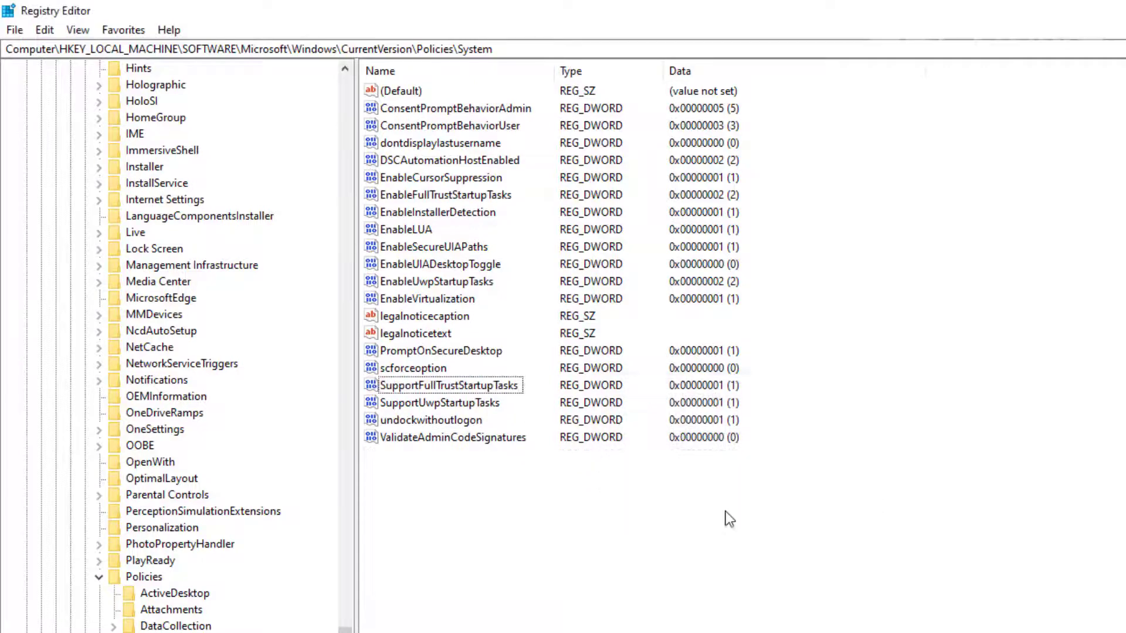
Step: Create a new DWORD (32-bit) value named shutdownwithoutlogon
{"action": "right_click", "coordinate": [542, 519]}
{"action": "mouse_move", "coordinate": [489, 255]}
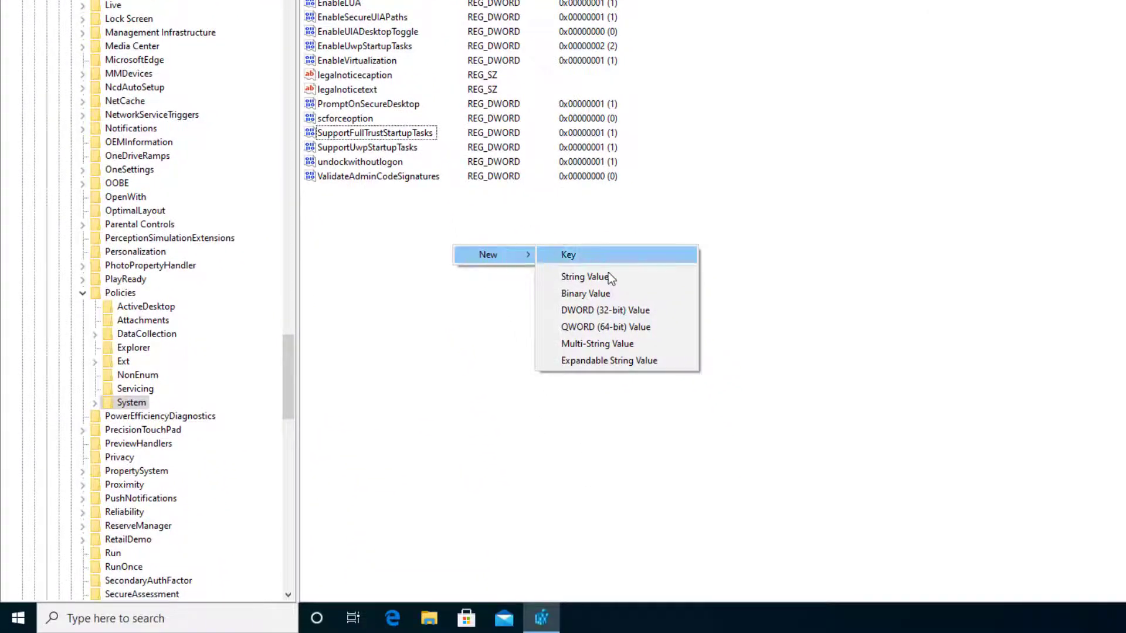
{"action": "left_click", "coordinate": [621, 312]}
{"action": "type", "text": "shutdownwithoutlogon"}
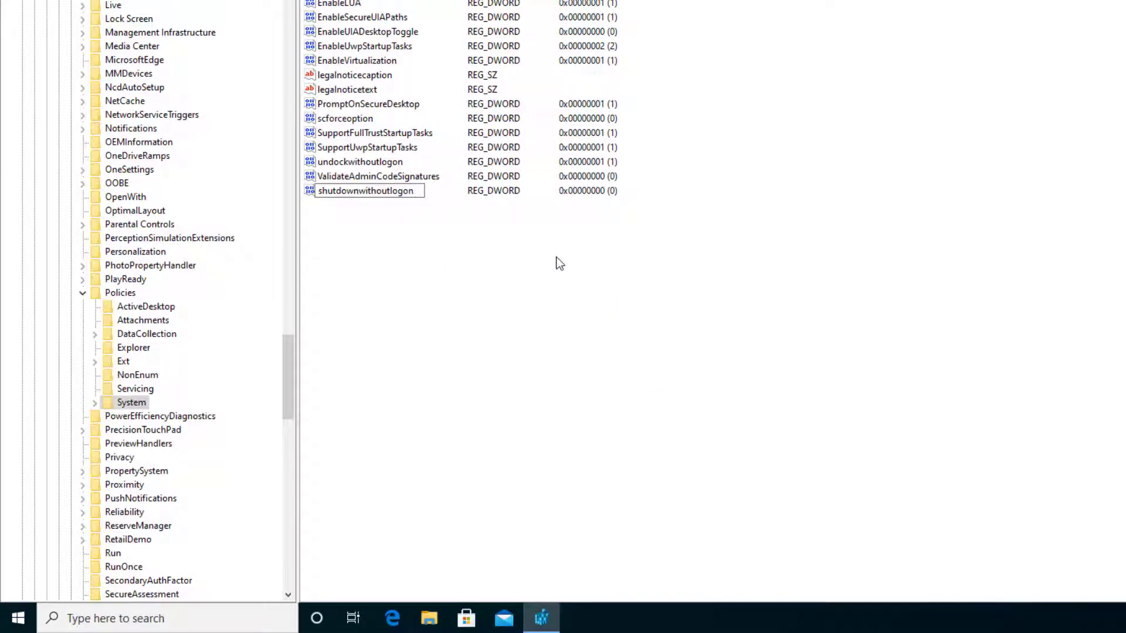
{"action": "key", "text": "Return"}
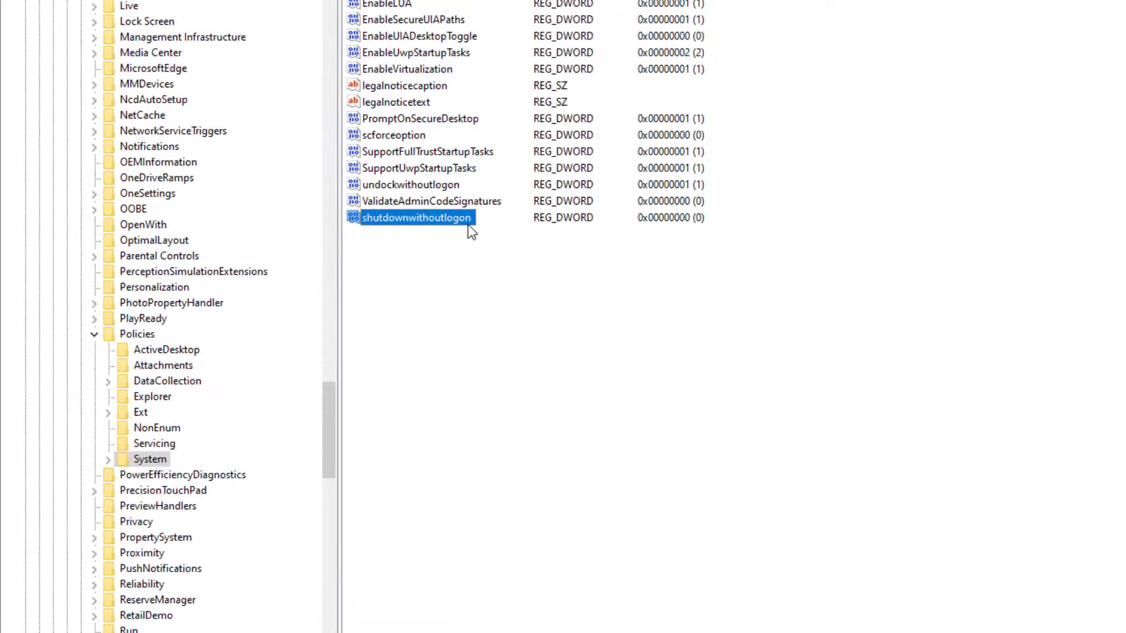
Step: Set the shutdownwithoutlogon value data to 0
{"action": "double_click", "coordinate": [369, 192]}
{"action": "key", "text": "Return"}
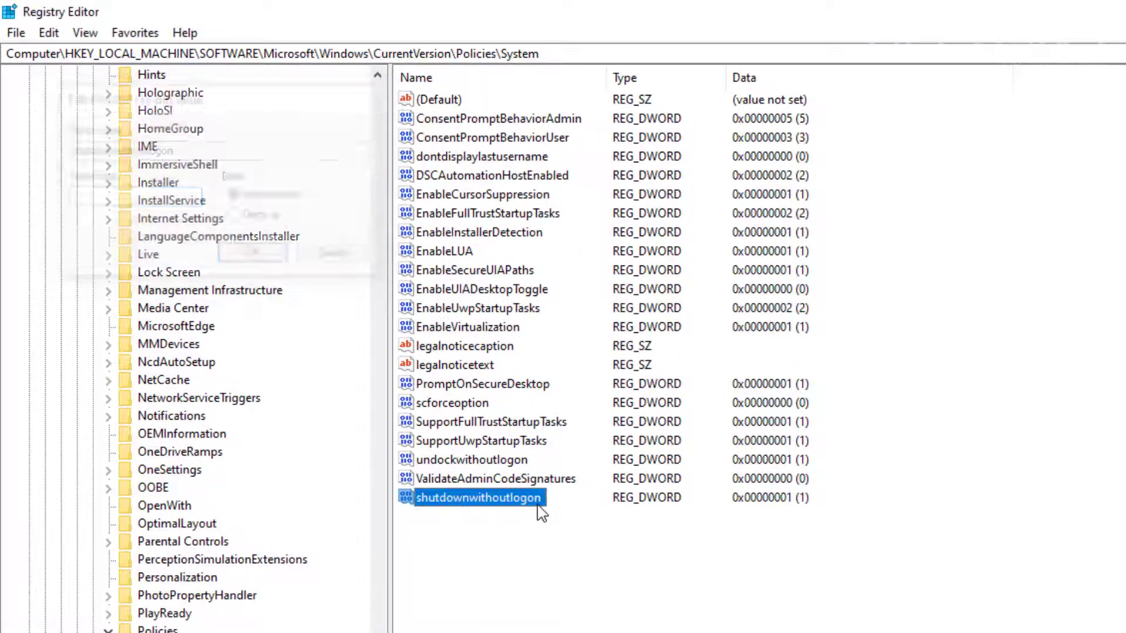
{"action": "left_click", "coordinate": [572, 586]}
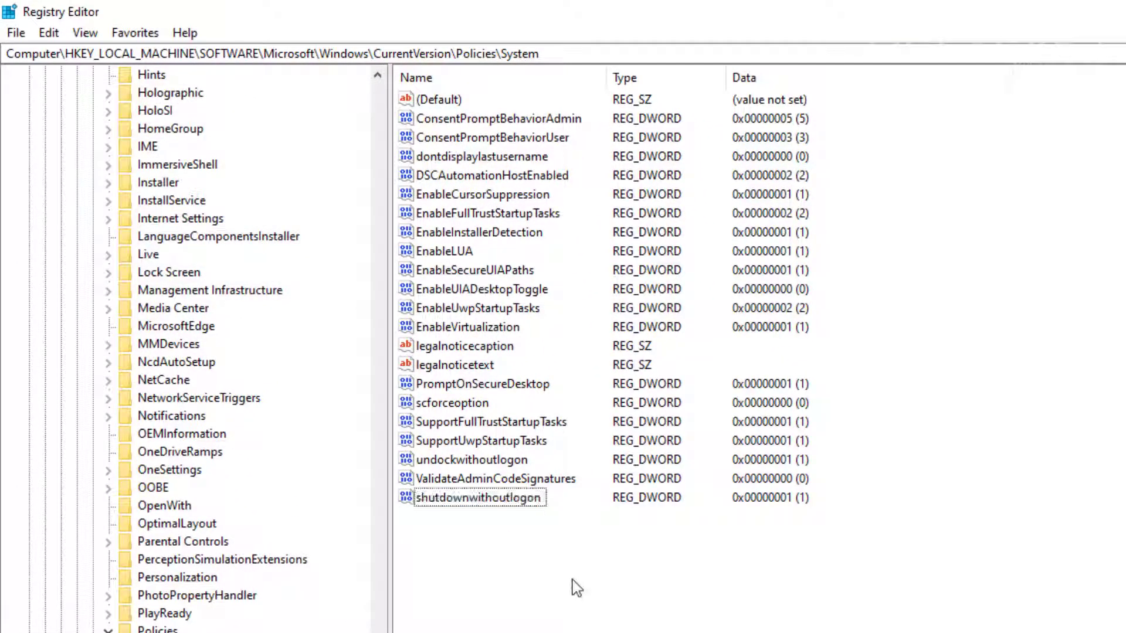
{"action": "double_click", "coordinate": [503, 500]}
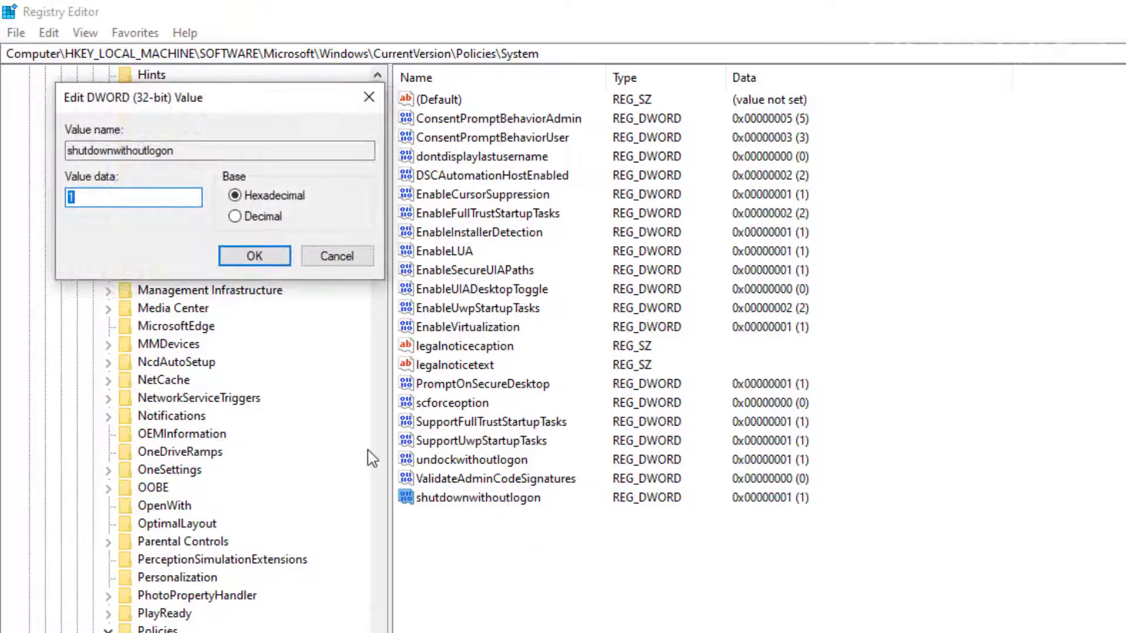
{"action": "type", "text": "0"}
{"action": "left_click", "coordinate": [254, 255]}
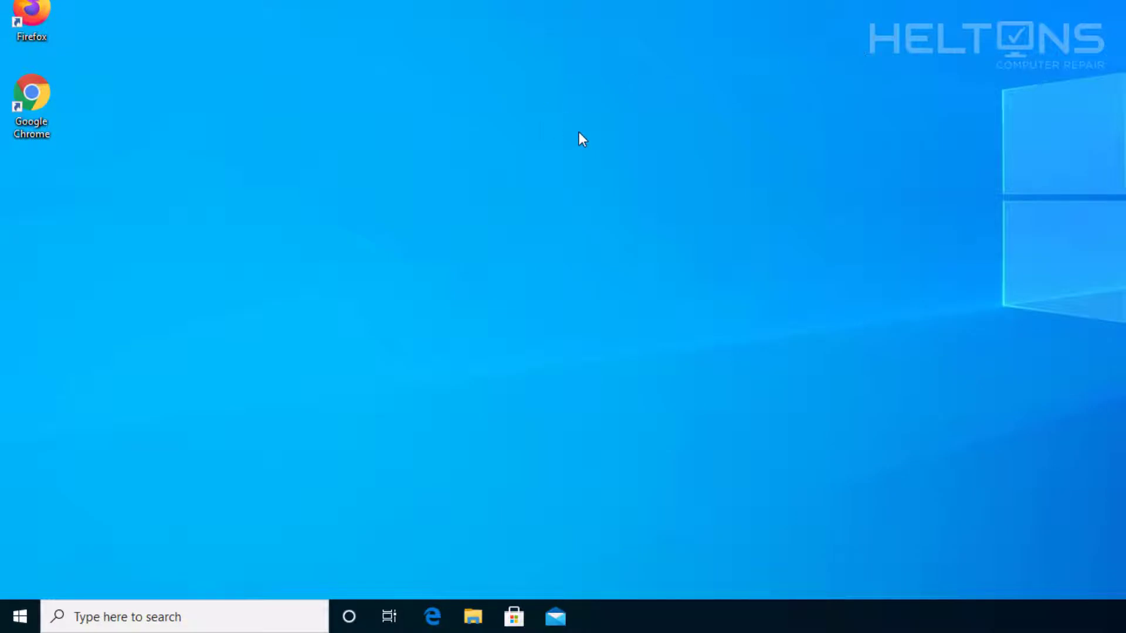
Step: Lock the PC from the Start menu's account options to check the lock screen
{"action": "key", "text": "super"}
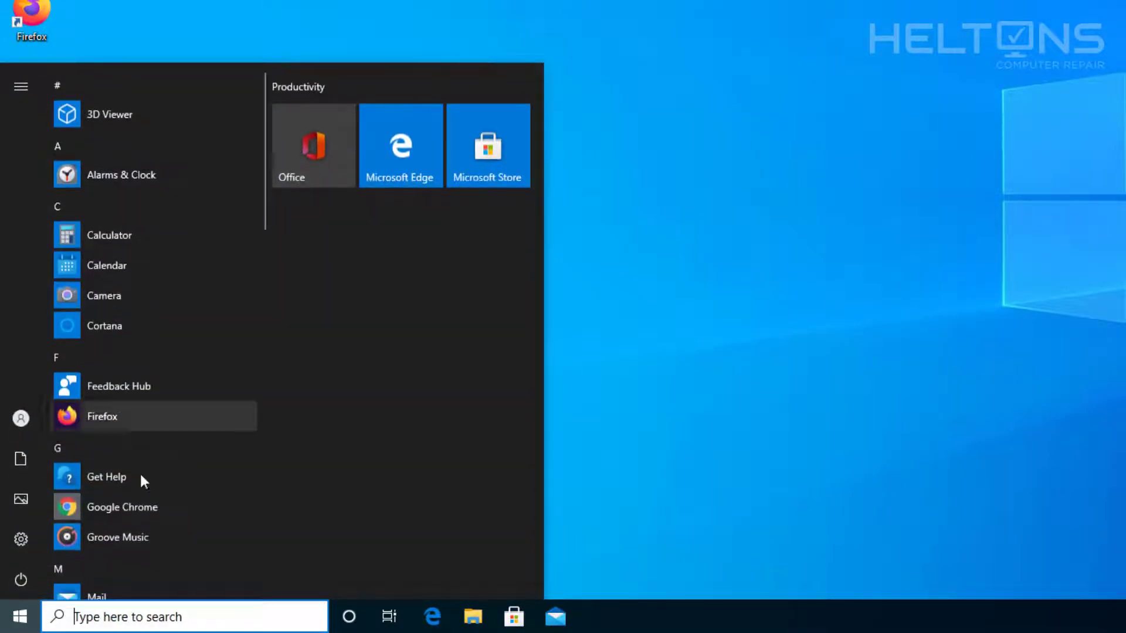
{"action": "mouse_move", "coordinate": [22, 420]}
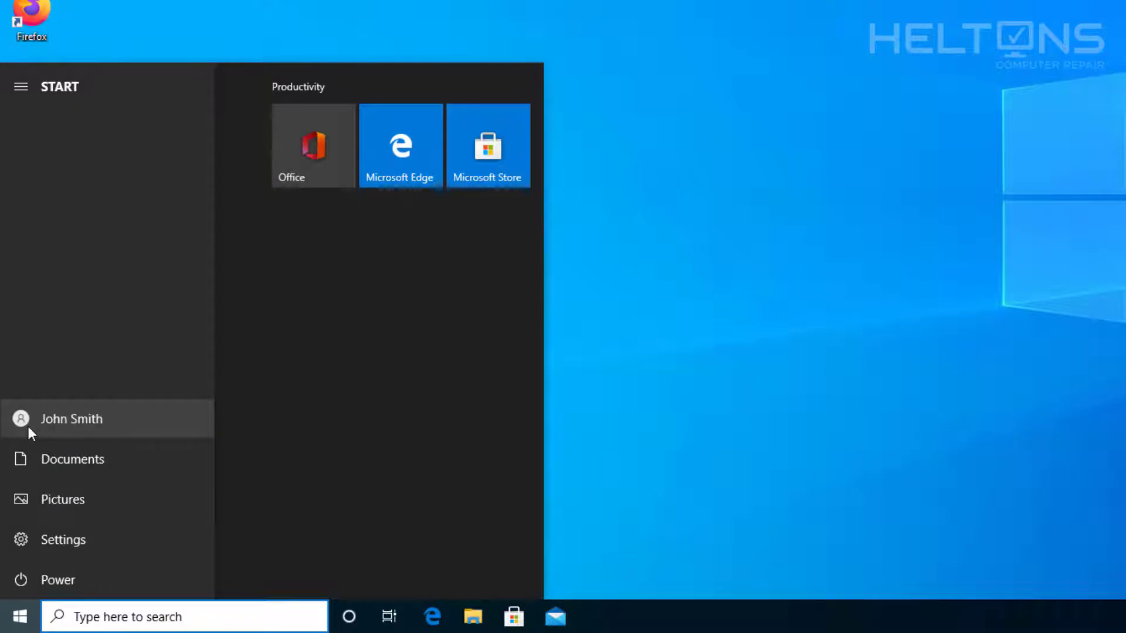
{"action": "left_click", "coordinate": [74, 424]}
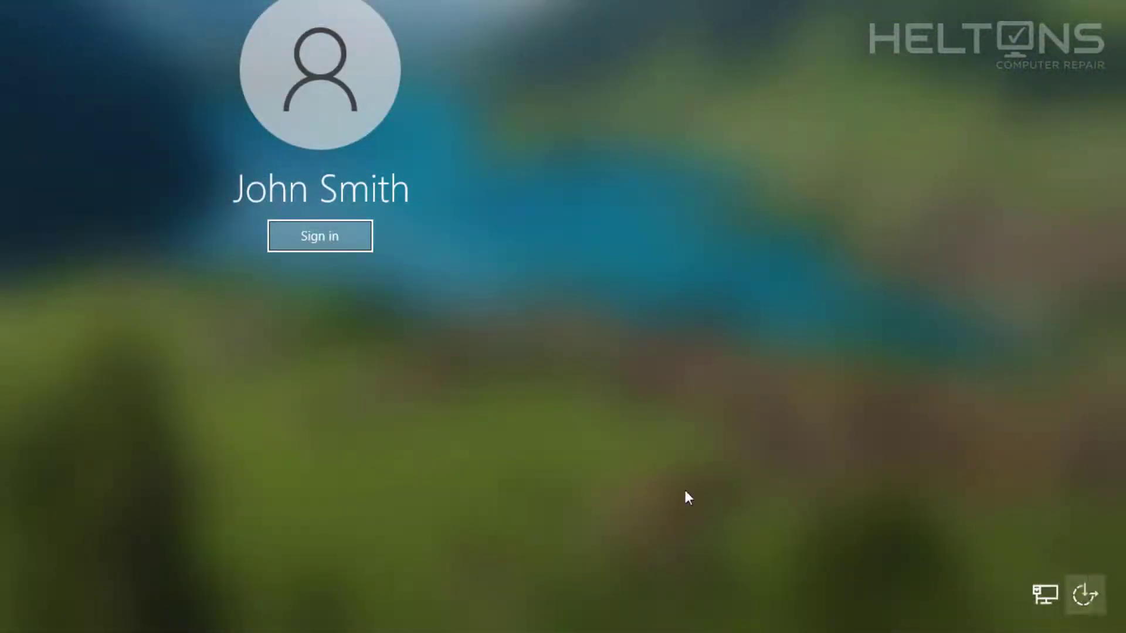
Step: Sign back in and relaunch regedit from Start search, approving the UAC prompt
{"action": "left_click", "coordinate": [343, 240]}
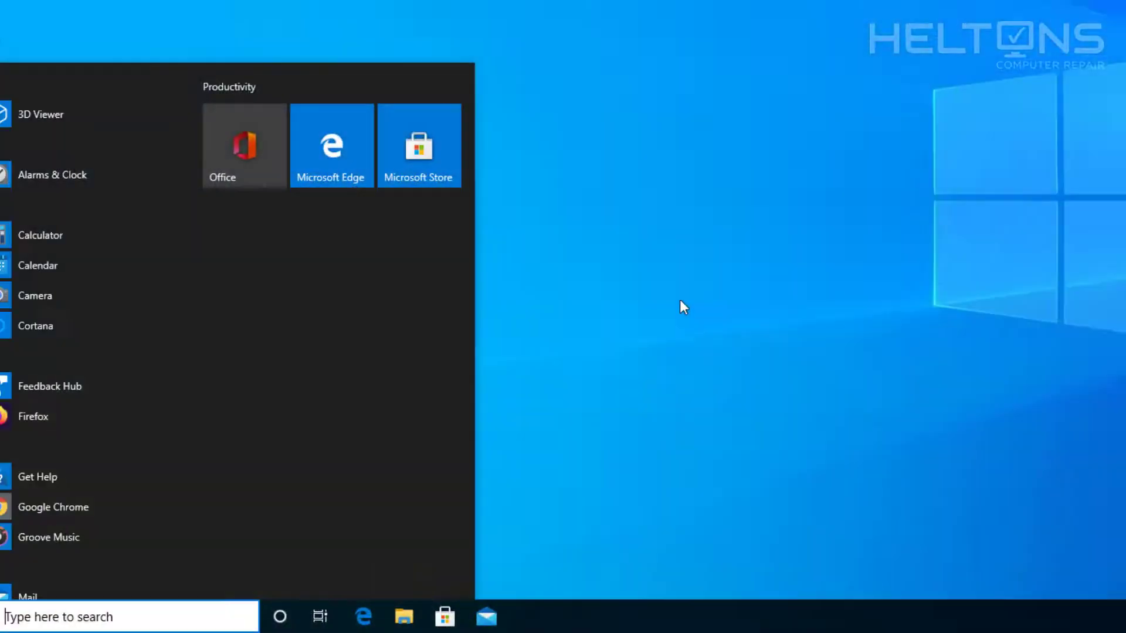
{"action": "key", "text": "super"}
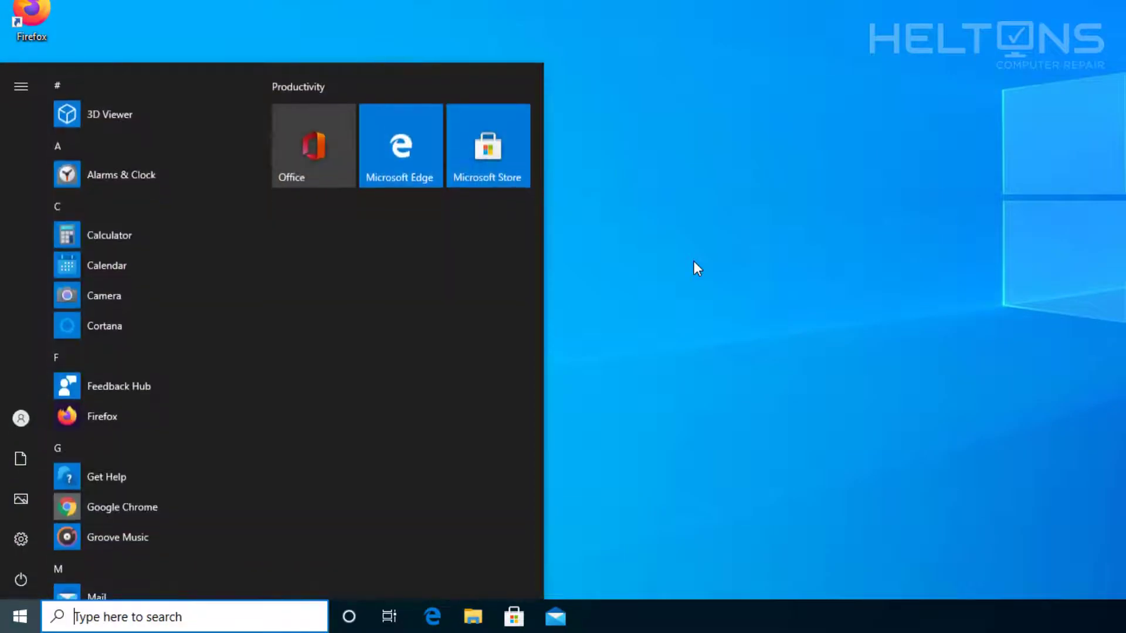
{"action": "type", "text": "rege"}
{"action": "type", "text": "dit"}
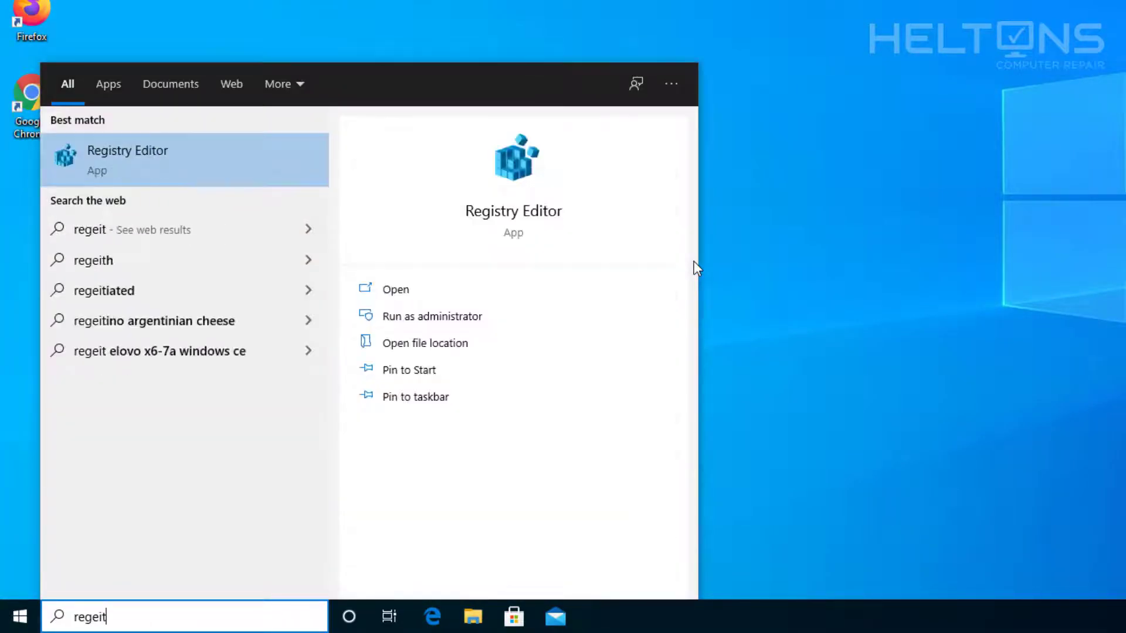
{"action": "key", "text": "Return"}
{"action": "left_click", "coordinate": [699, 275]}
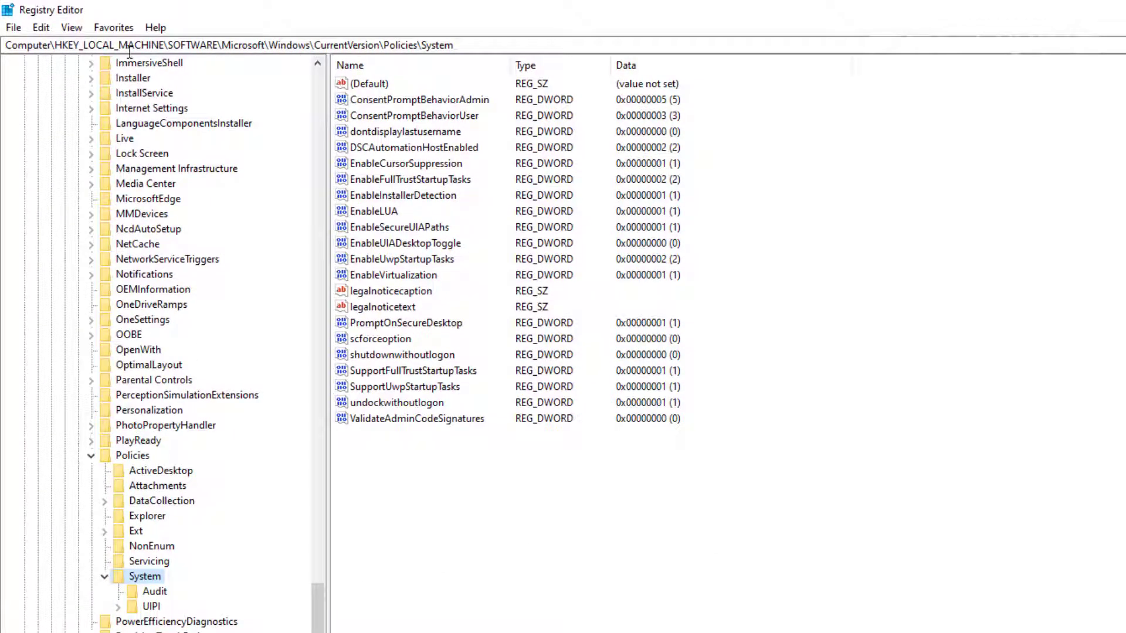
Step: Change the shutdownwithoutlogon DWORD under Policies\System from 0 back to 1
{"action": "left_click", "coordinate": [149, 45]}
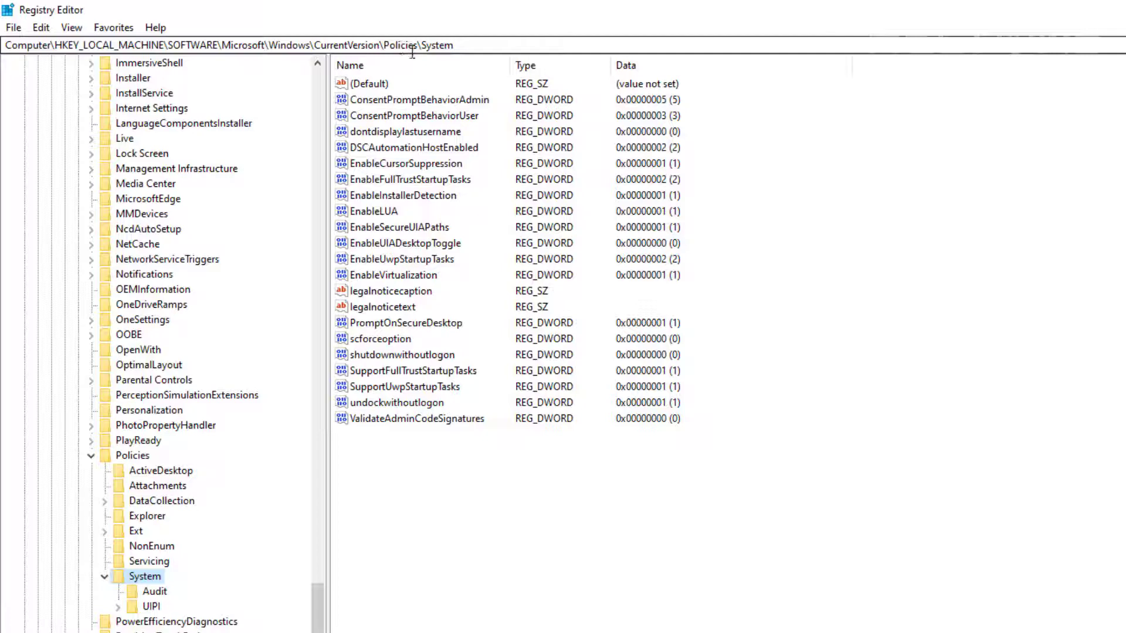
{"action": "left_click", "coordinate": [405, 355]}
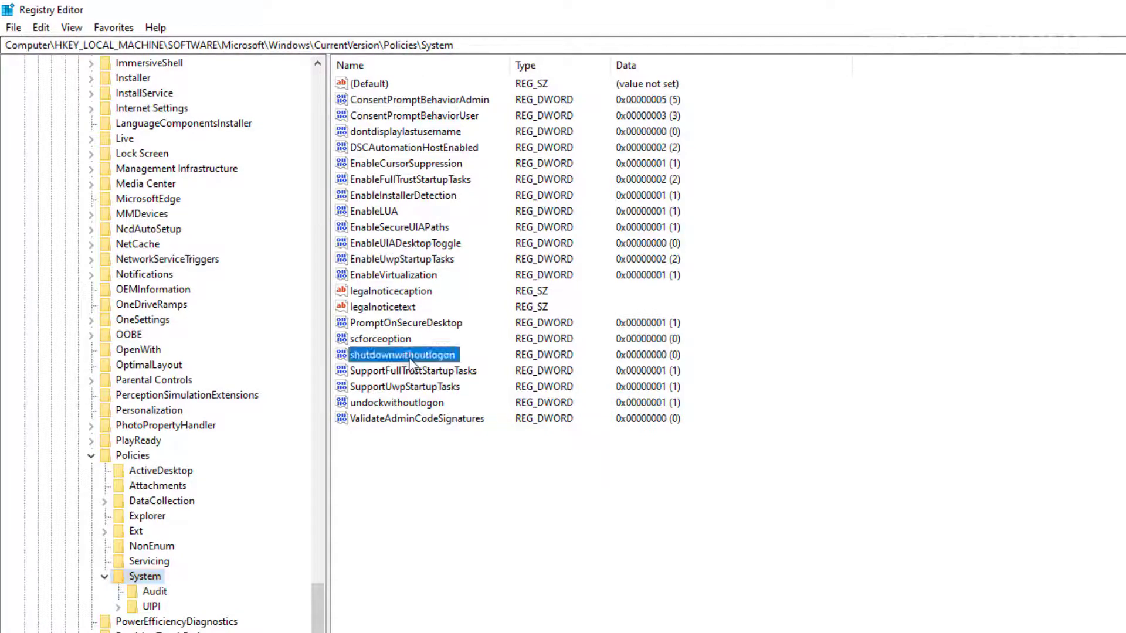
{"action": "double_click", "coordinate": [403, 354]}
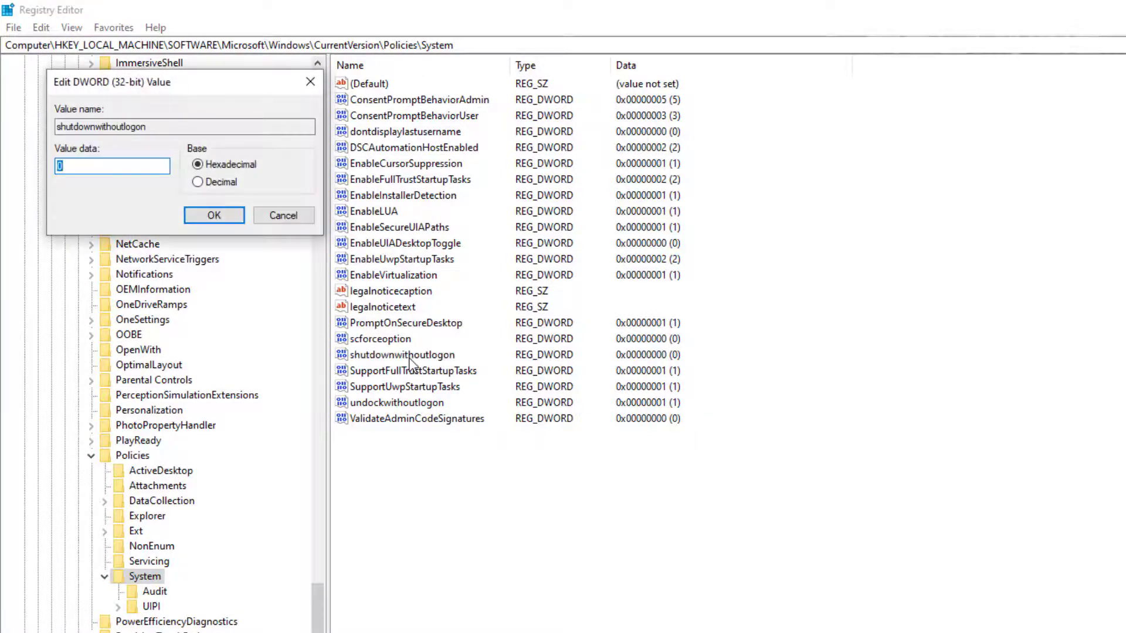
{"action": "key", "text": "Return"}
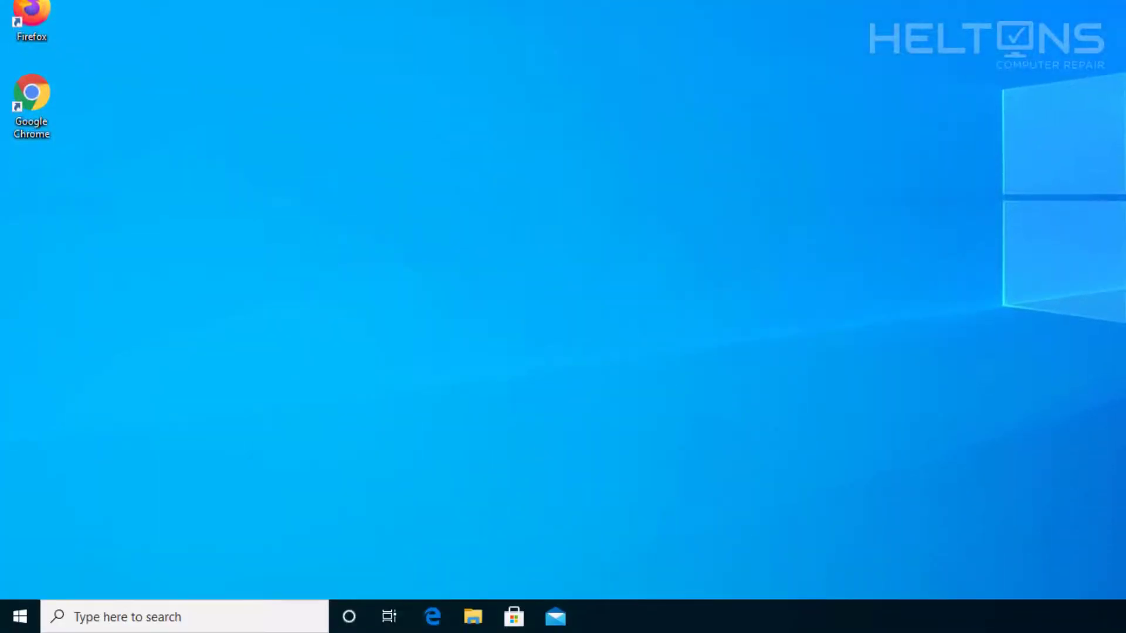
Step: Lock the PC from the Start account menu, check the power icon shows, and sign in again
{"action": "left_click", "coordinate": [20, 616]}
{"action": "left_click", "coordinate": [28, 424]}
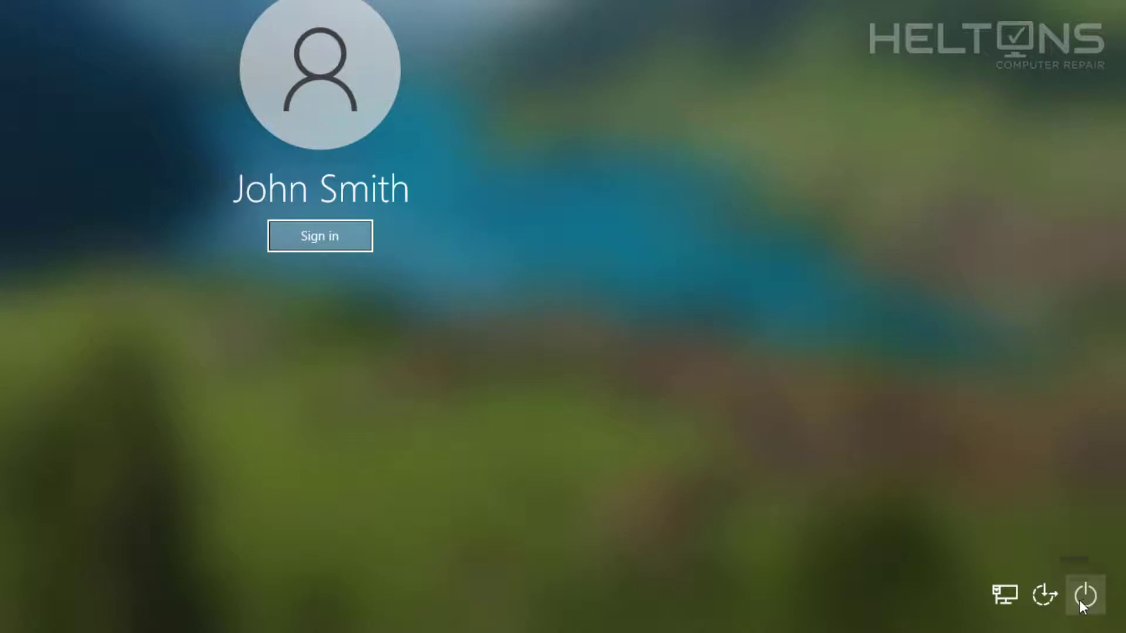
{"action": "left_click", "coordinate": [330, 238]}
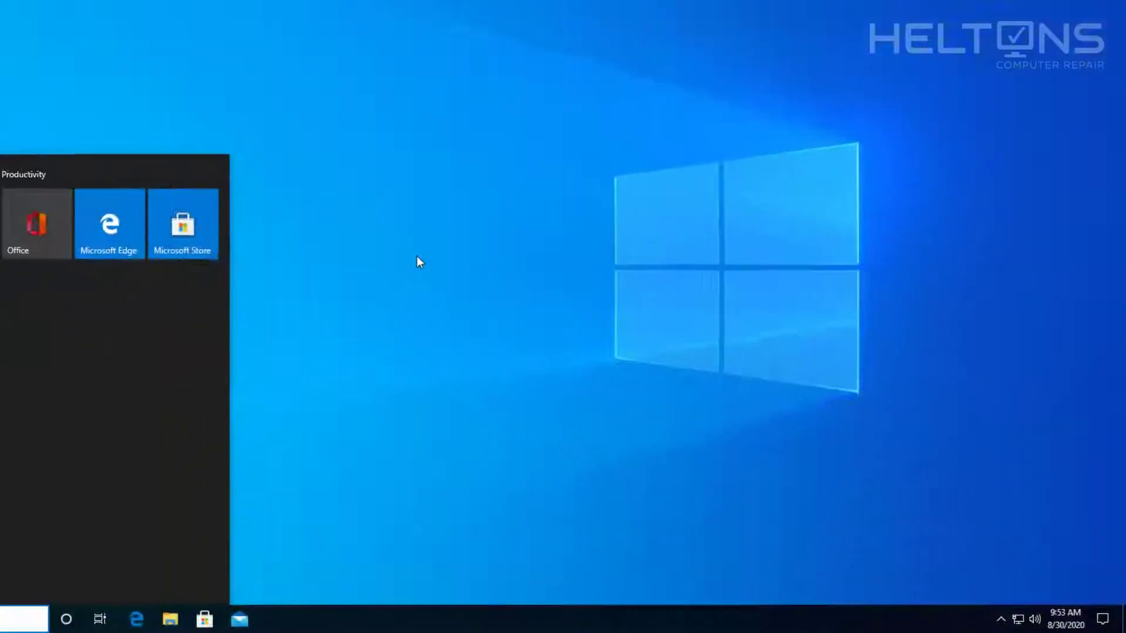